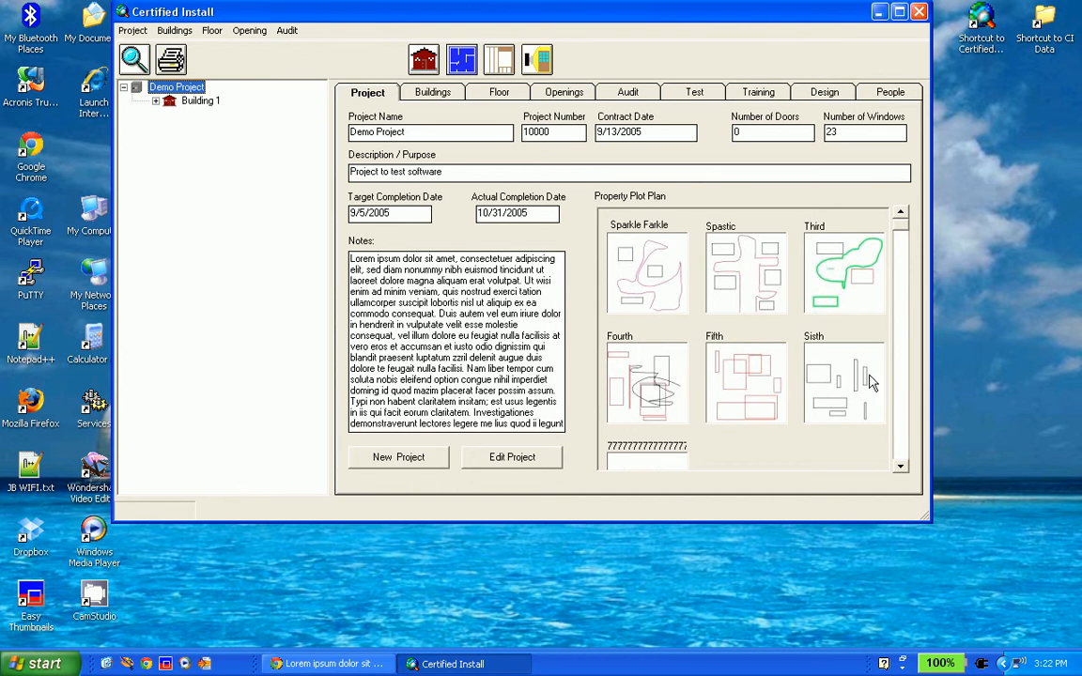
- Open the project's last property plot plan for editing and clear it to a blank drawing in a non-maximized window
{"action": "double_click", "coordinate": [657, 466]}
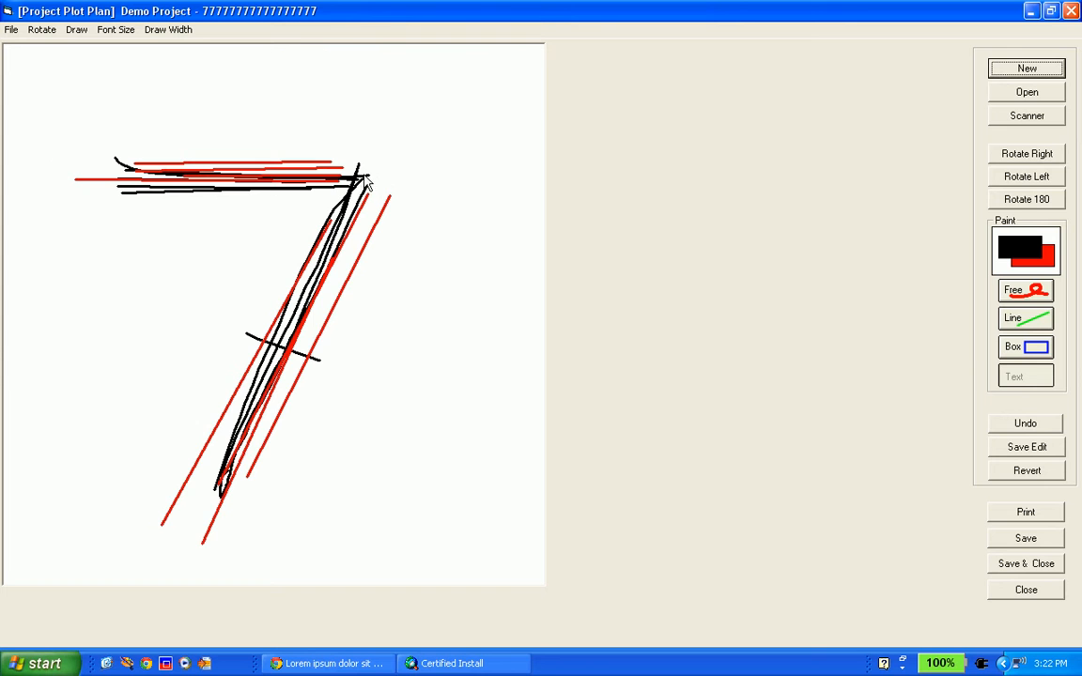
{"action": "left_click", "coordinate": [1001, 71]}
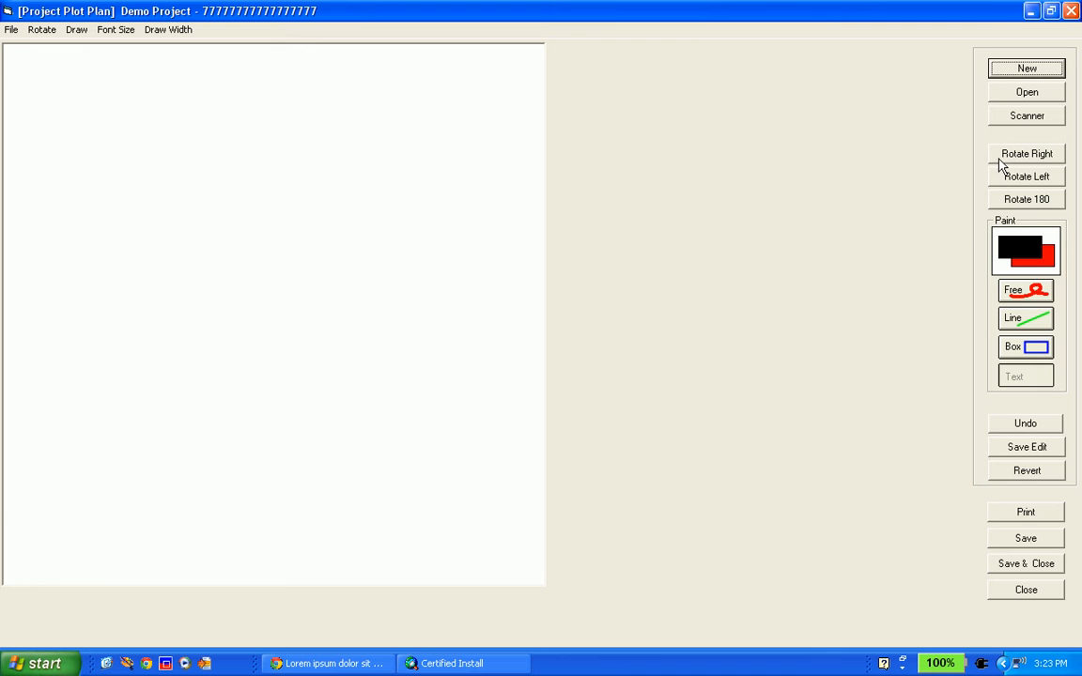
{"action": "left_click", "coordinate": [1052, 11]}
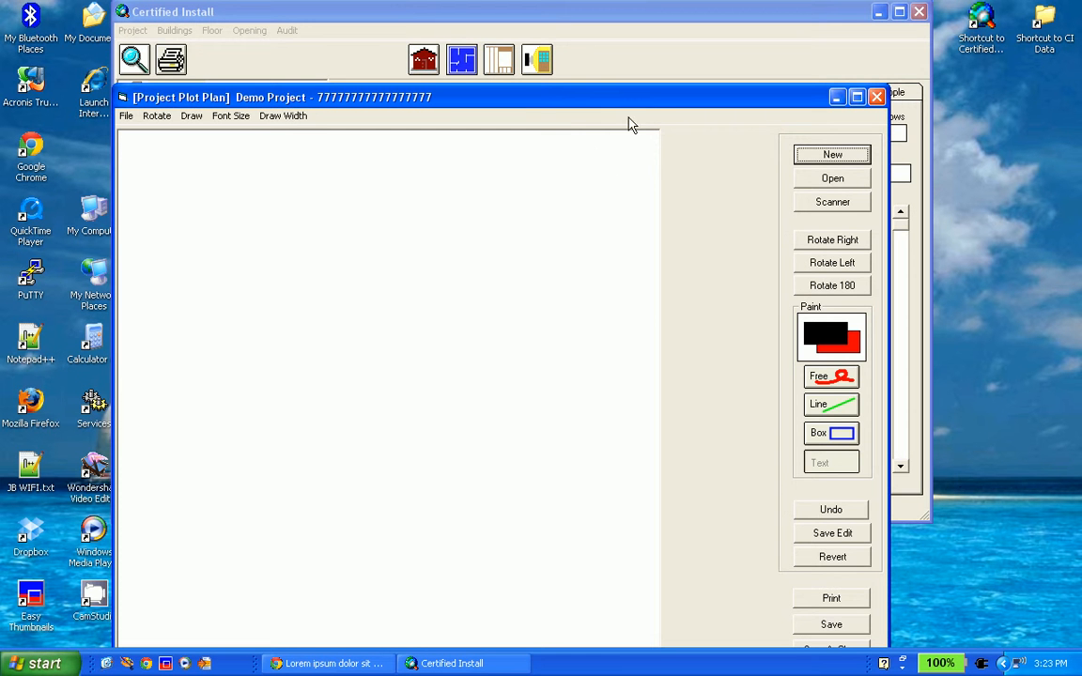
{"action": "left_click_drag", "start_coordinate": [651, 105], "coordinate": [683, 15]}
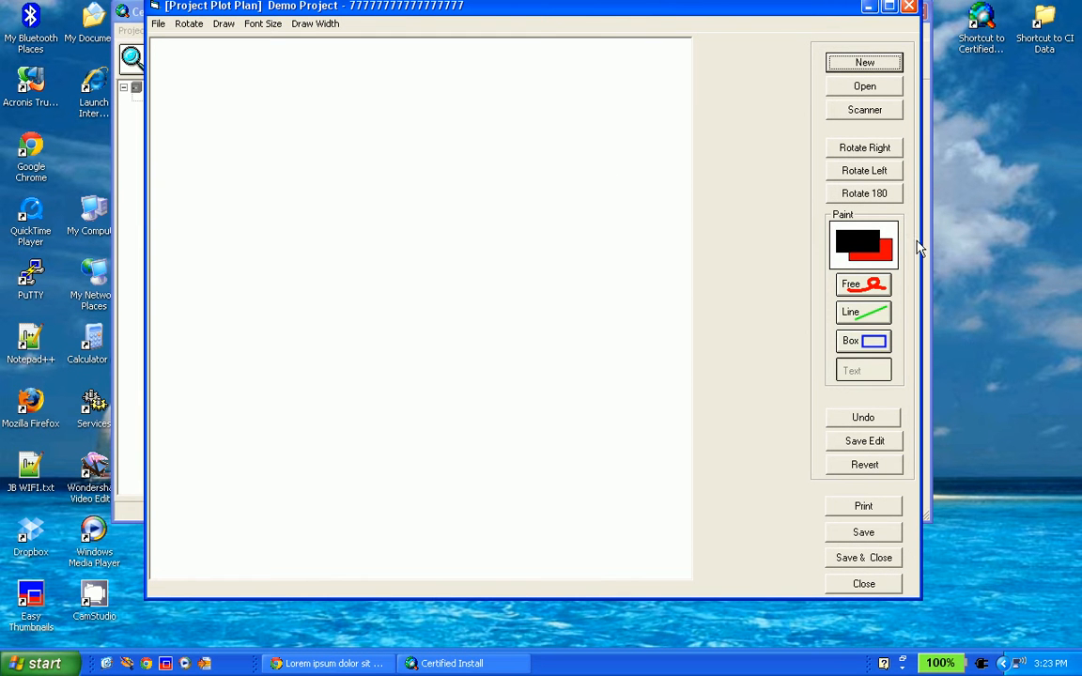
- Draw a black box in the upper-left area of the plan and a red box right of centre
{"action": "left_click", "coordinate": [881, 345]}
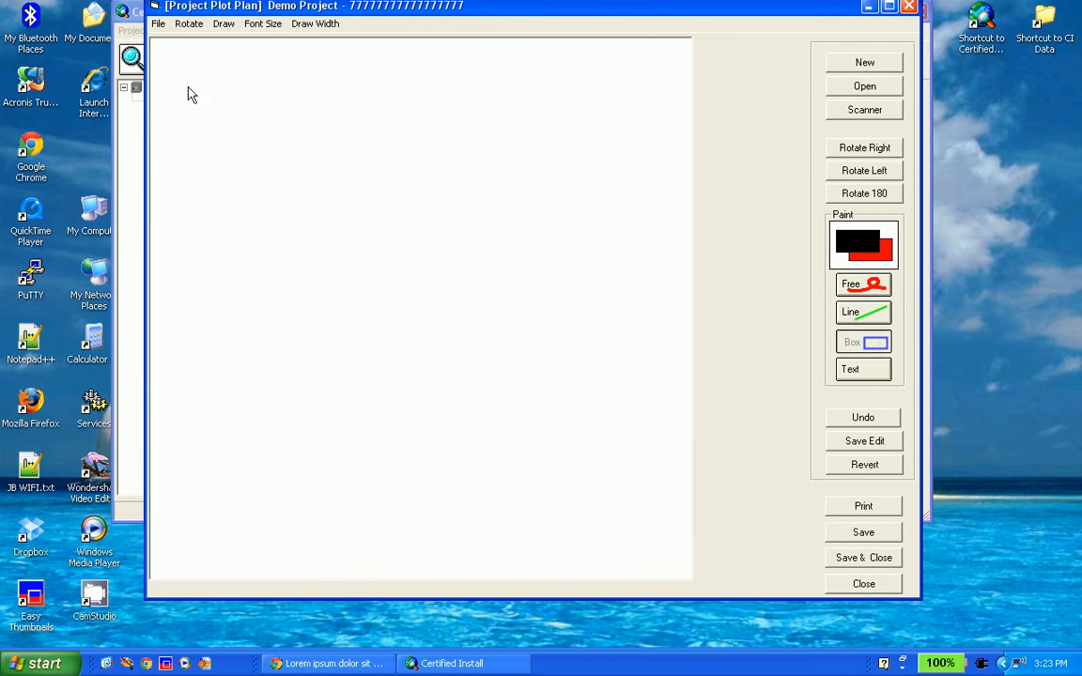
{"action": "left_click_drag", "start_coordinate": [187, 87], "coordinate": [645, 368]}
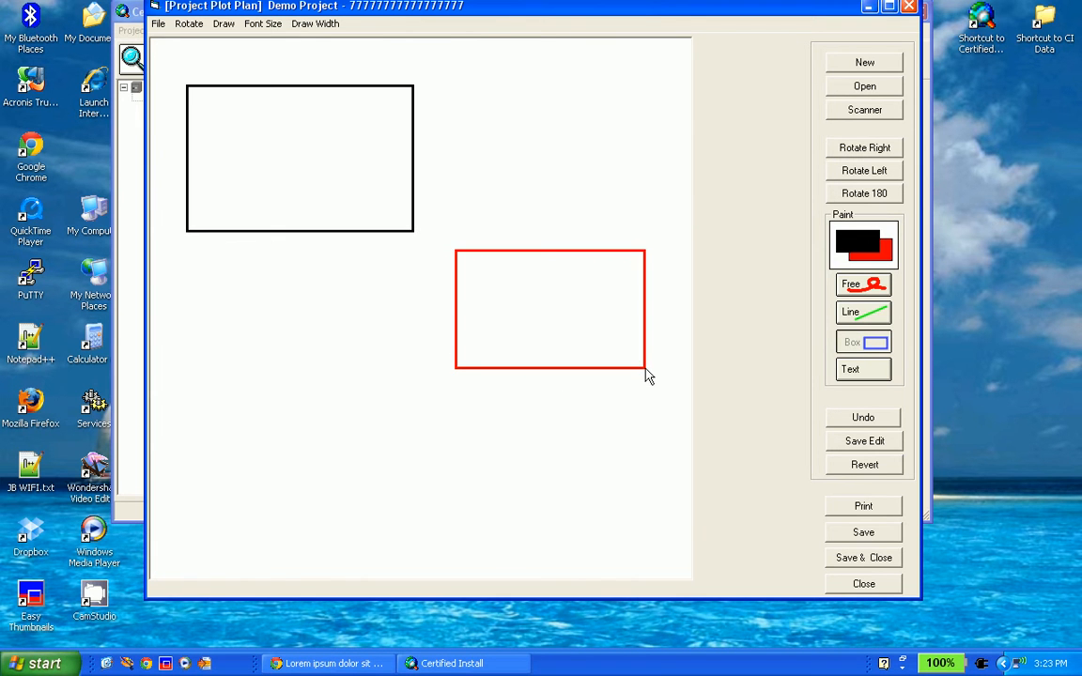
- Change the primary paint colour from the basic colours to green and draw a green box in the lower-left area of the plan
{"action": "left_click", "coordinate": [858, 242]}
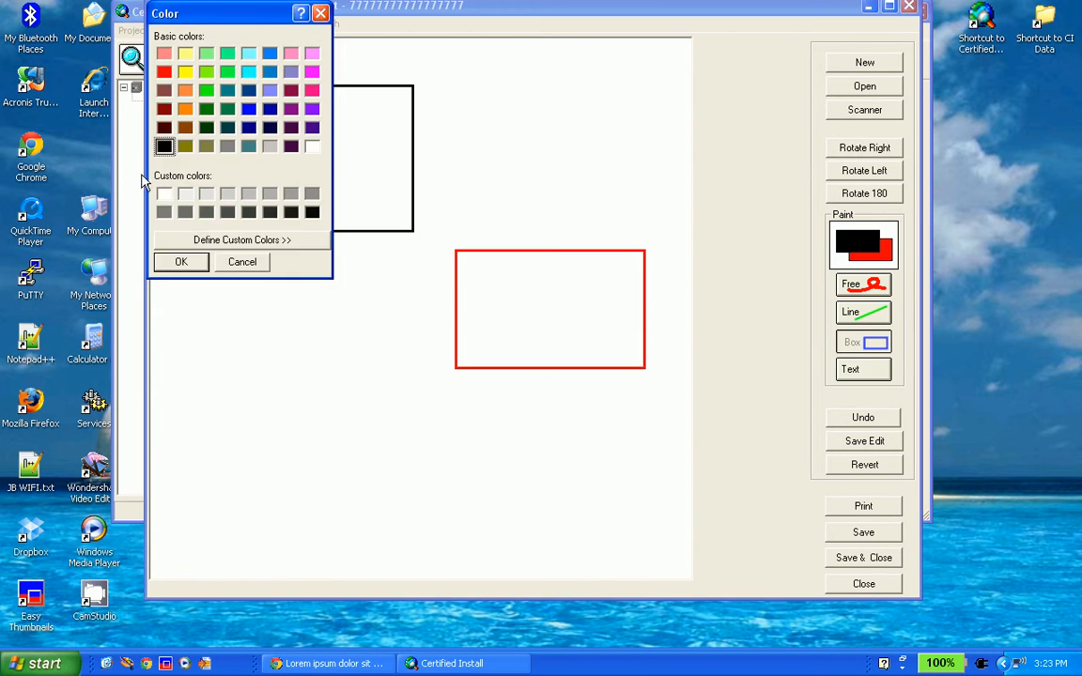
{"action": "left_click", "coordinate": [207, 91]}
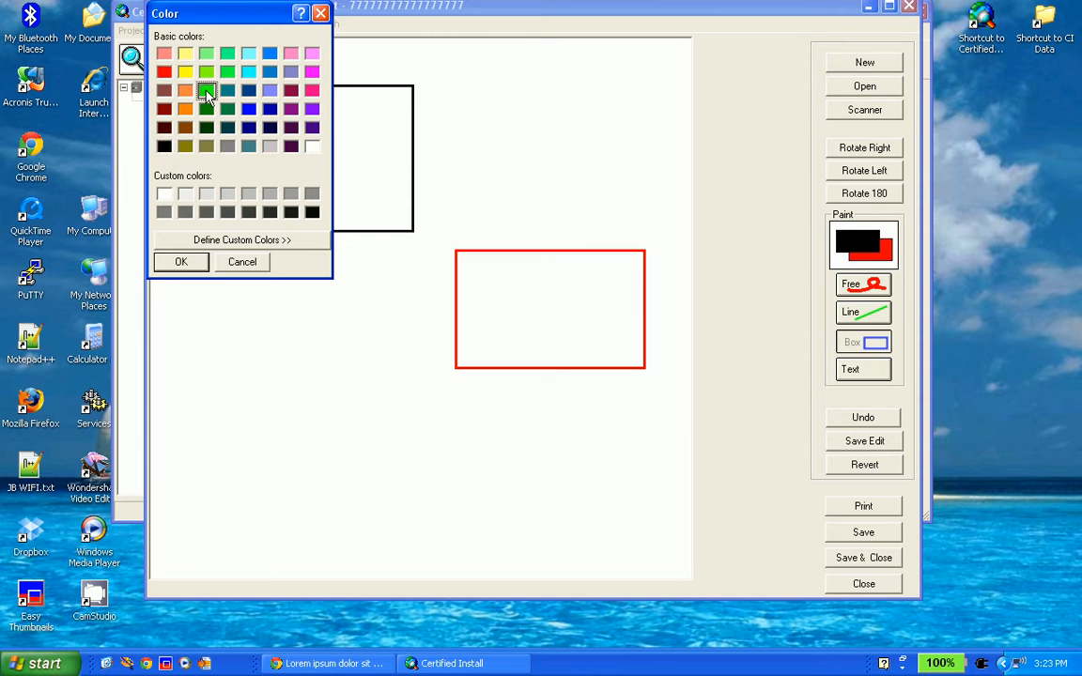
{"action": "left_click", "coordinate": [166, 263]}
{"action": "mouse_move", "coordinate": [208, 343]}
{"action": "left_mouse_down"}
{"action": "mouse_move", "coordinate": [273, 442]}
{"action": "mouse_move", "coordinate": [398, 497]}
{"action": "mouse_move", "coordinate": [403, 487]}
{"action": "left_mouse_up"}
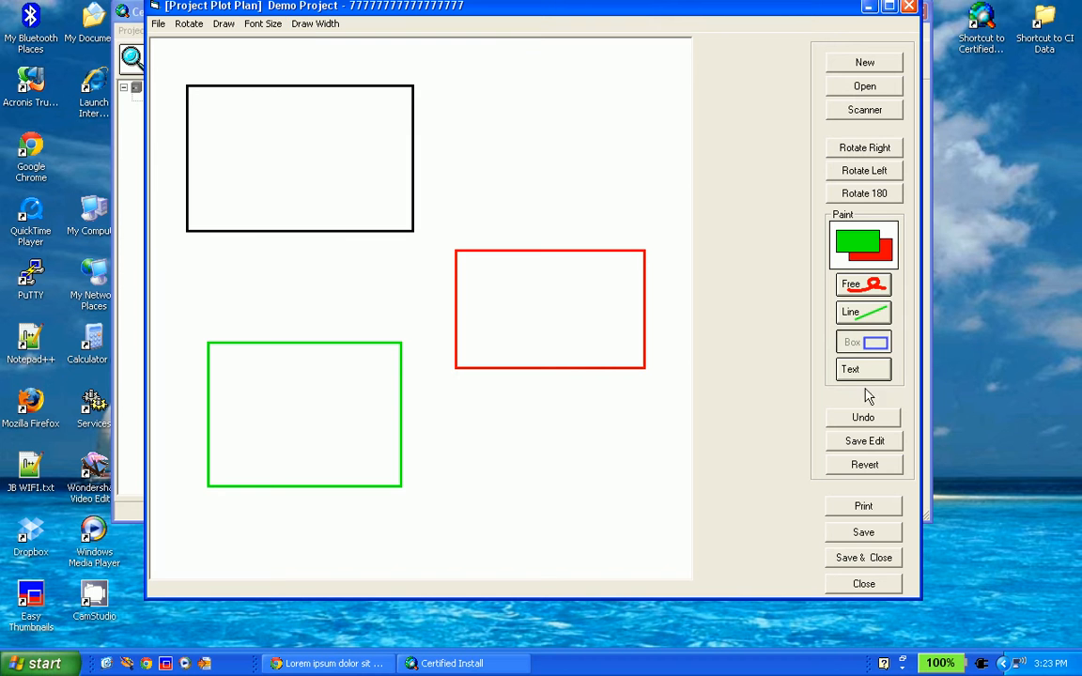
- Undo the thin green box and redraw it in the lower-left area with a thicker draw width
{"action": "left_click", "coordinate": [865, 420]}
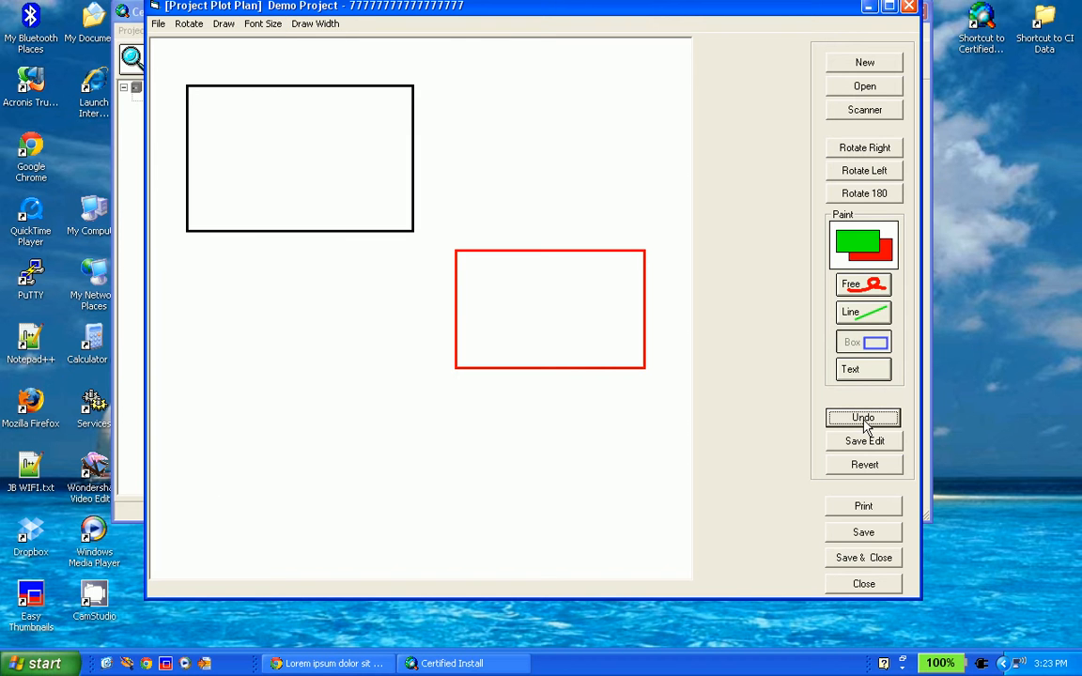
{"action": "left_click", "coordinate": [310, 23]}
{"action": "left_click", "coordinate": [310, 129]}
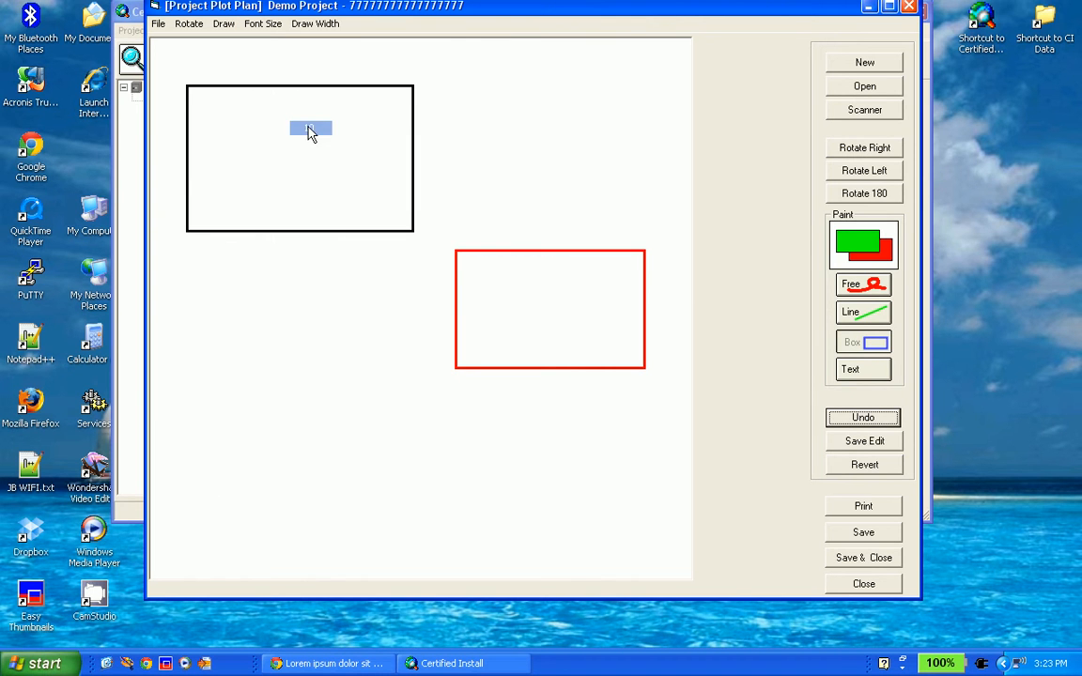
{"action": "left_click_drag", "start_coordinate": [209, 366], "coordinate": [391, 501]}
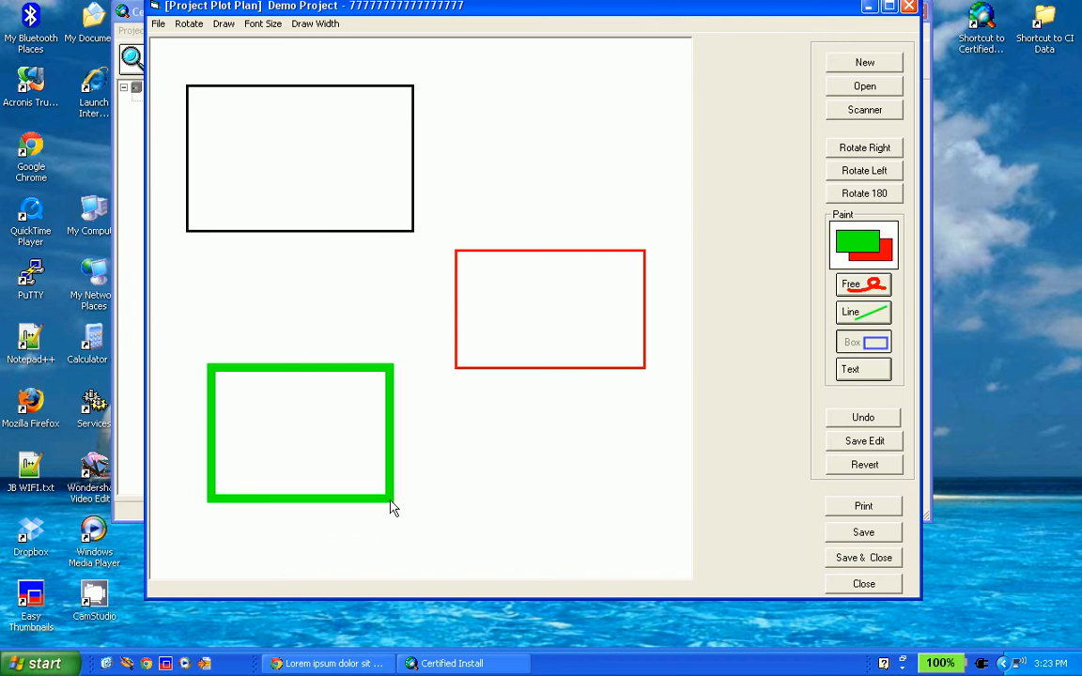
- Draw a closed, irregular freehand green outline running between the boxes up to the plan's upper-right area
{"action": "left_click", "coordinate": [303, 24]}
{"action": "mouse_move", "coordinate": [266, 20]}
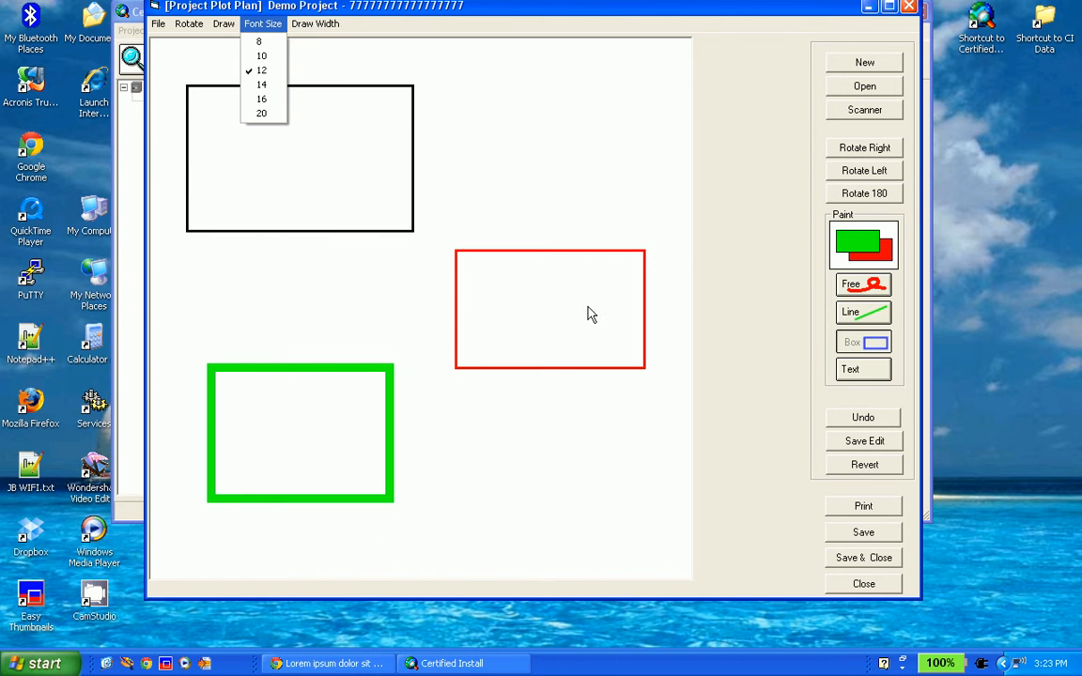
{"action": "left_click", "coordinate": [863, 284]}
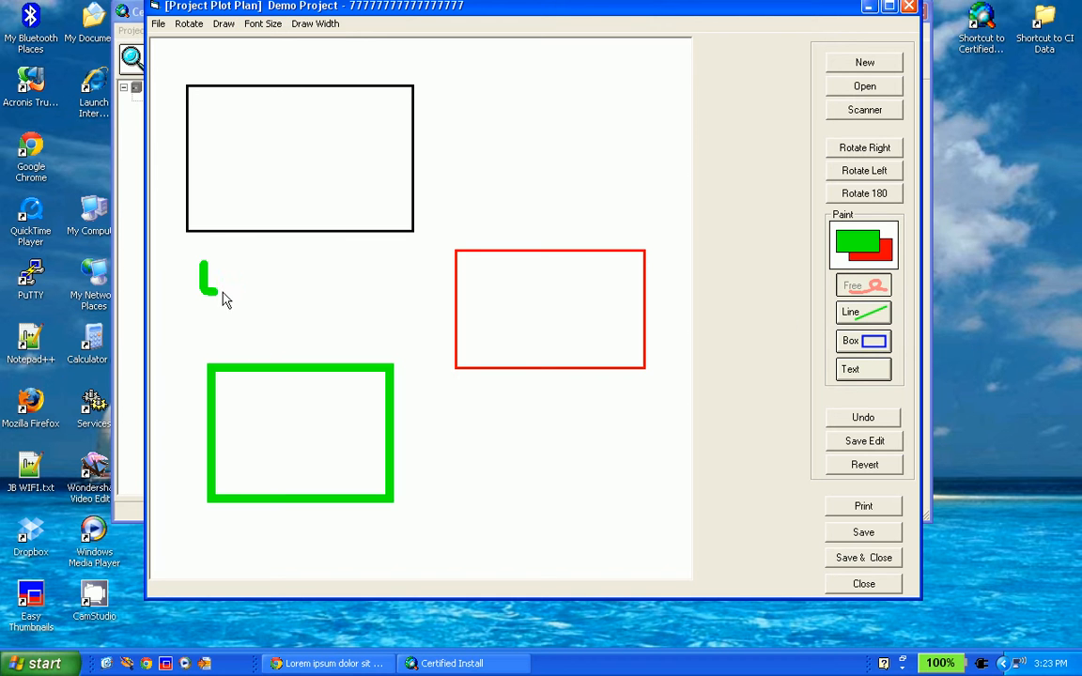
{"action": "mouse_move", "coordinate": [223, 298]}
{"action": "left_mouse_down"}
{"action": "mouse_move", "coordinate": [375, 324]}
{"action": "mouse_move", "coordinate": [413, 284]}
{"action": "mouse_move", "coordinate": [623, 211]}
{"action": "mouse_move", "coordinate": [464, 131]}
{"action": "mouse_move", "coordinate": [346, 251]}
{"action": "mouse_move", "coordinate": [199, 267]}
{"action": "left_mouse_up"}
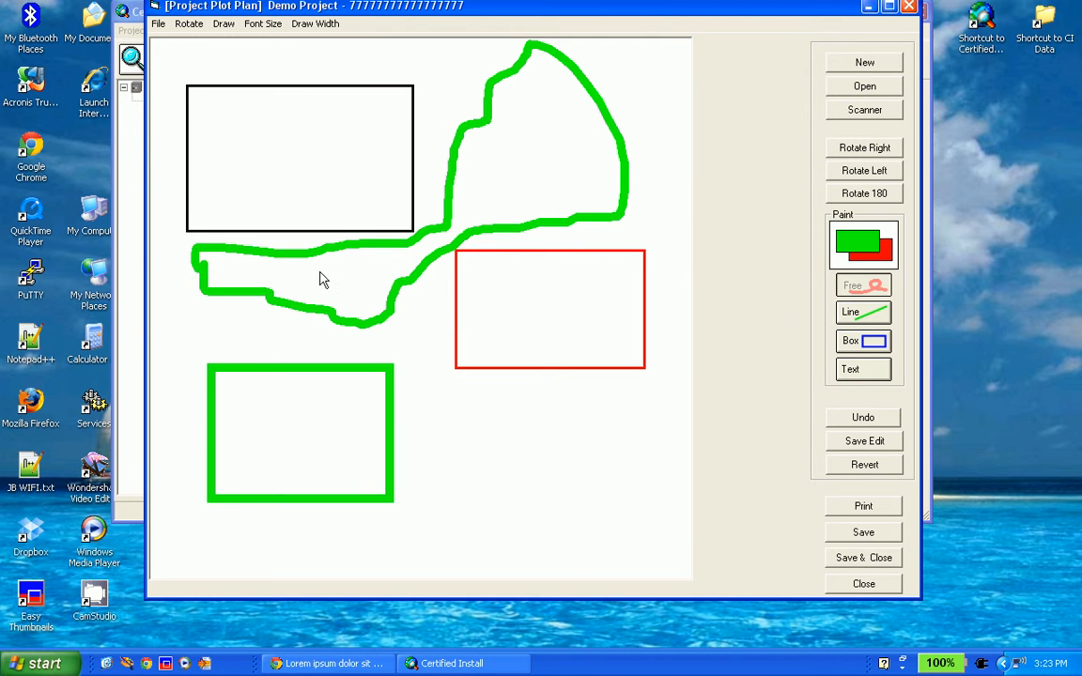
- Add the green text "Lawn" at font size 16 inside the wide part of the freehand outline
{"action": "left_click", "coordinate": [850, 371]}
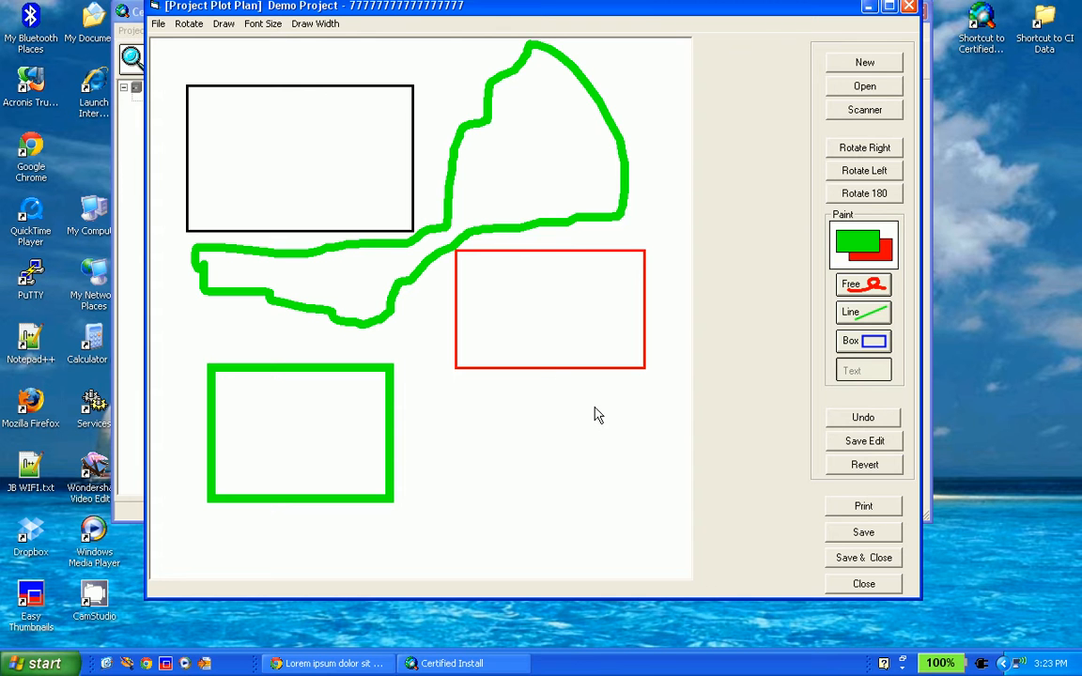
{"action": "left_click", "coordinate": [263, 24]}
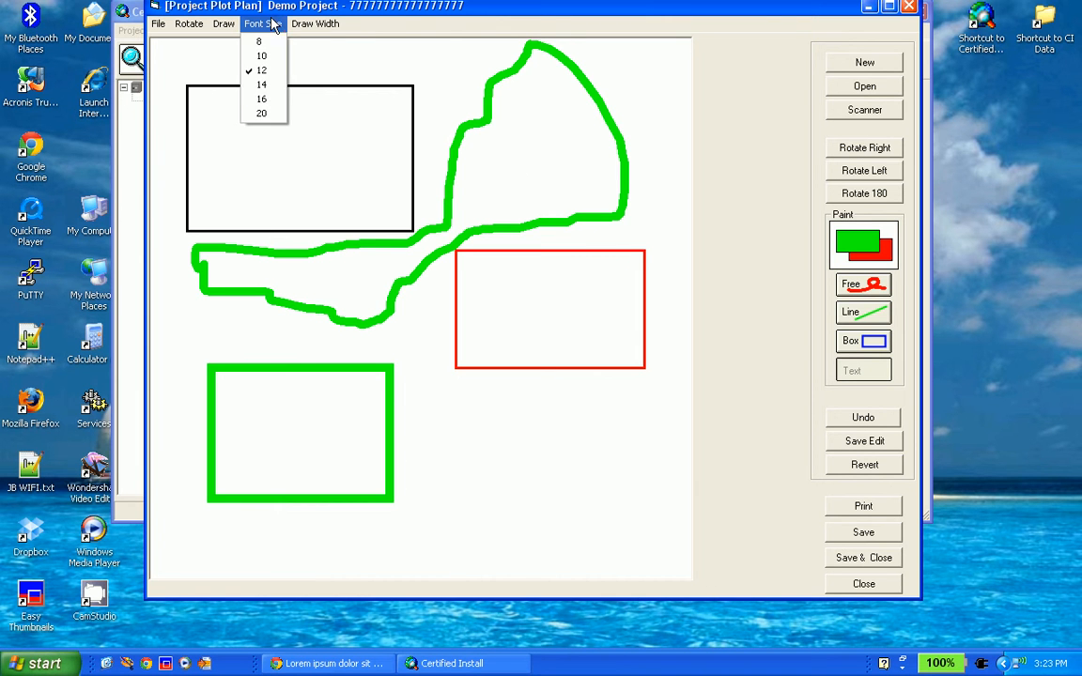
{"action": "left_click", "coordinate": [240, 95]}
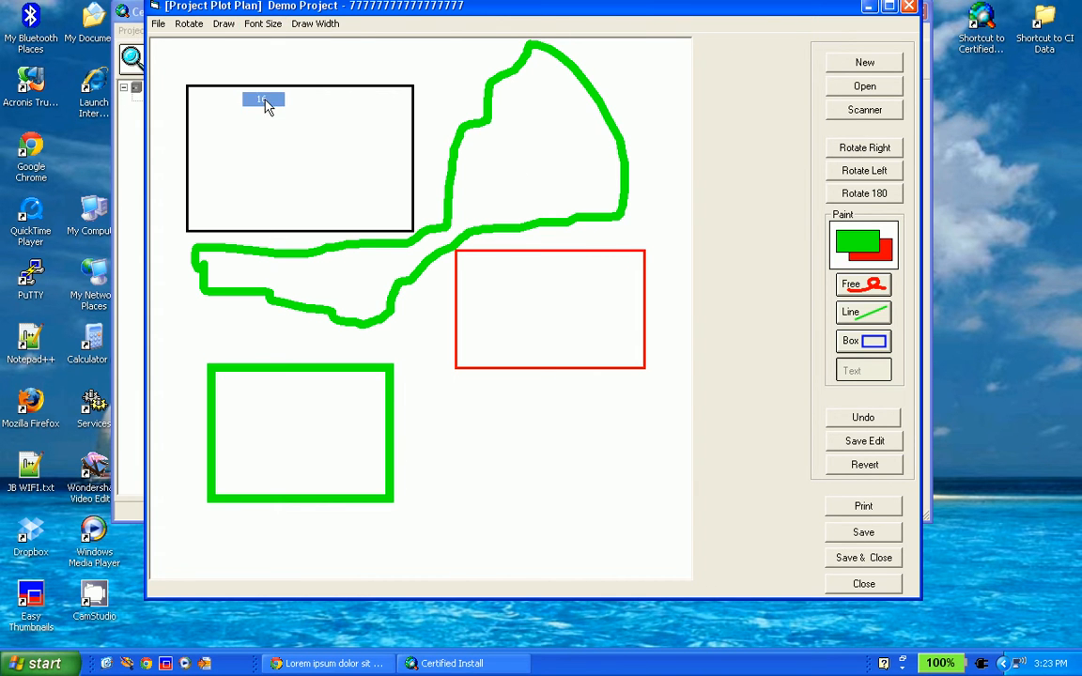
{"action": "left_click", "coordinate": [499, 197]}
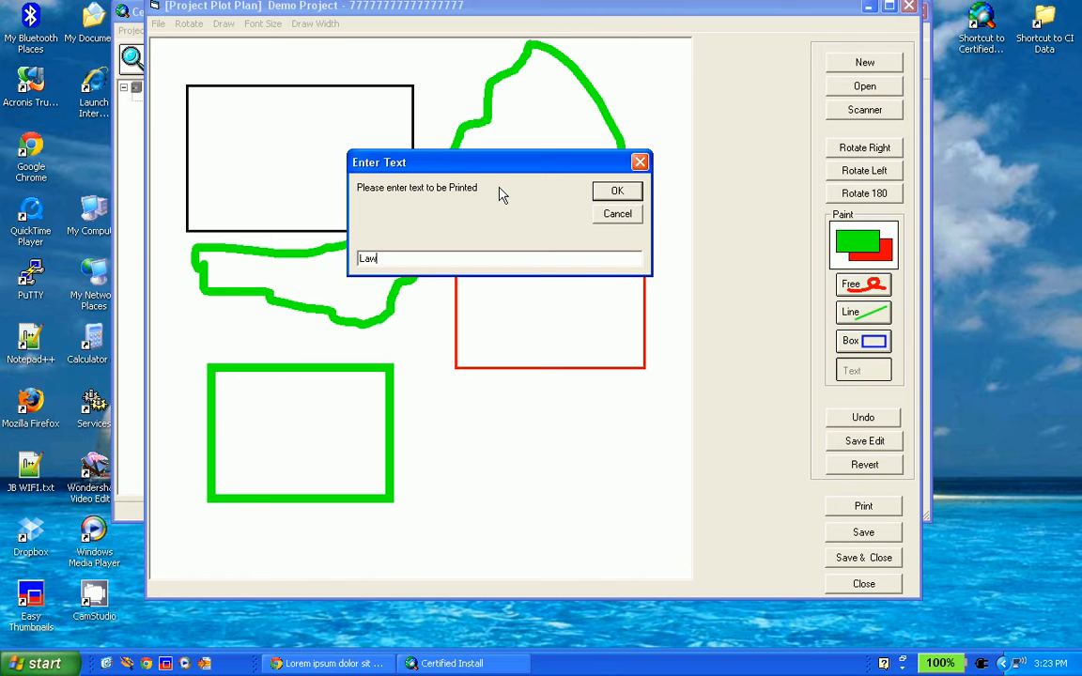
{"action": "left_click", "coordinate": [620, 190]}
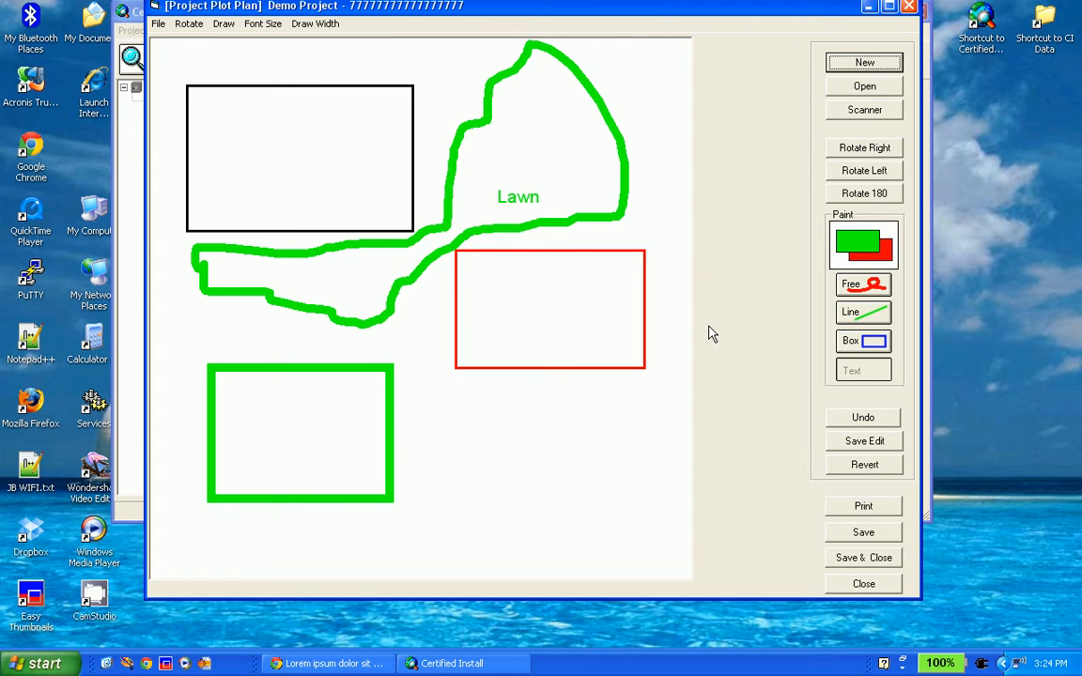
- Rotate the whole drawing right and back left to its original orientation
{"action": "left_click", "coordinate": [871, 151]}
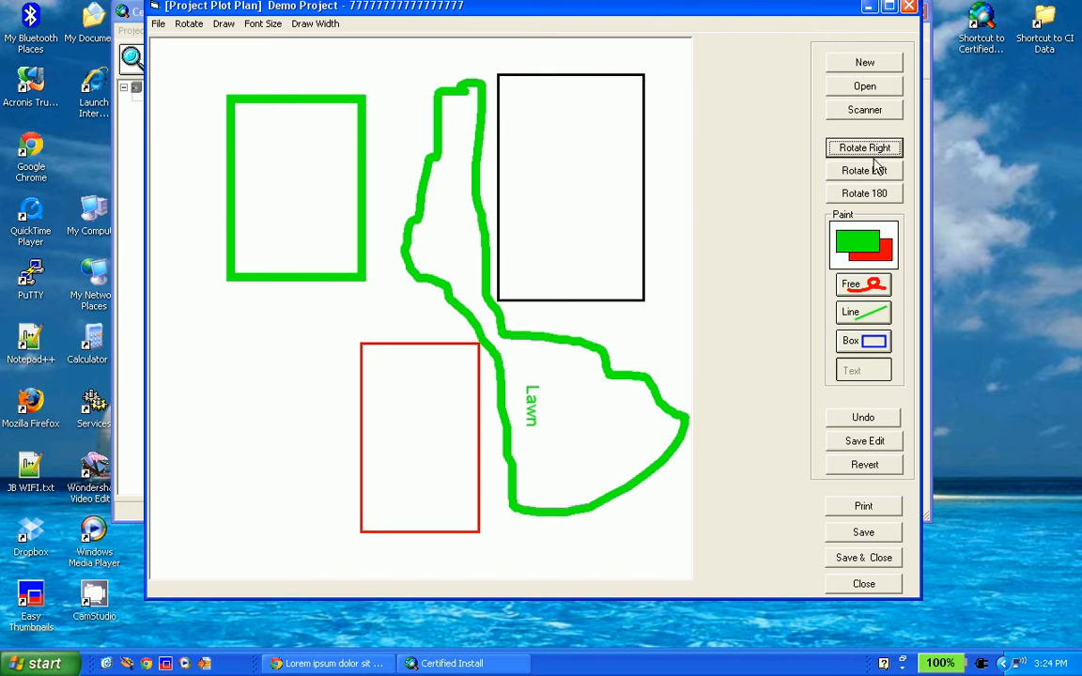
{"action": "left_click", "coordinate": [866, 170]}
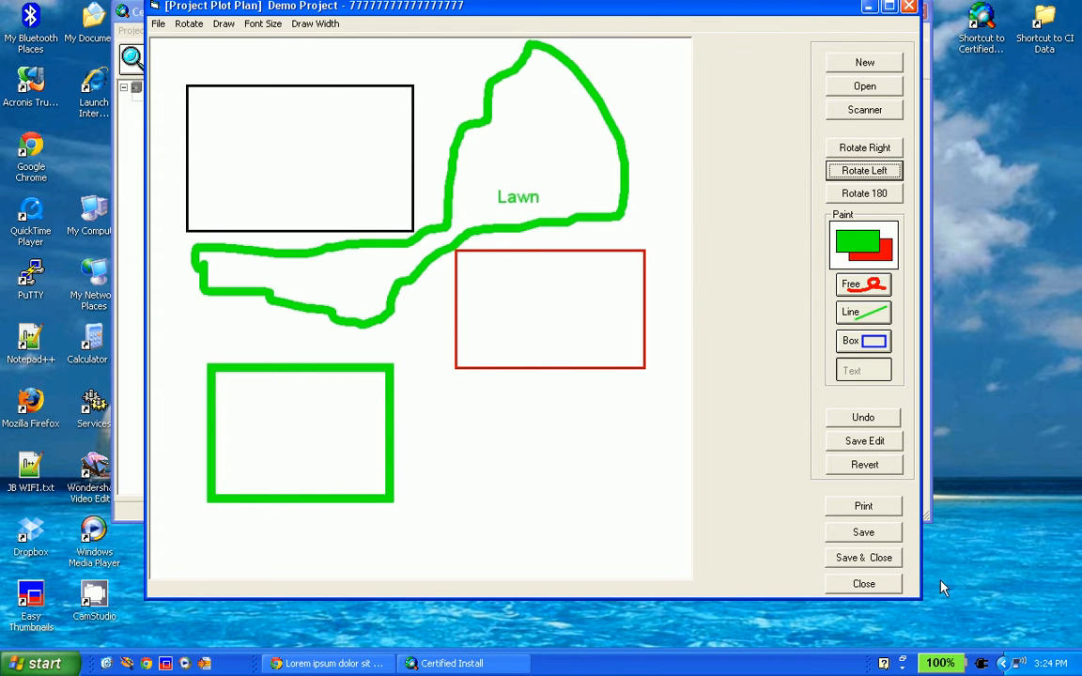
- Save and close the plot plan under the name "PP 6" and bring its thumbnail into view
{"action": "left_click", "coordinate": [865, 558]}
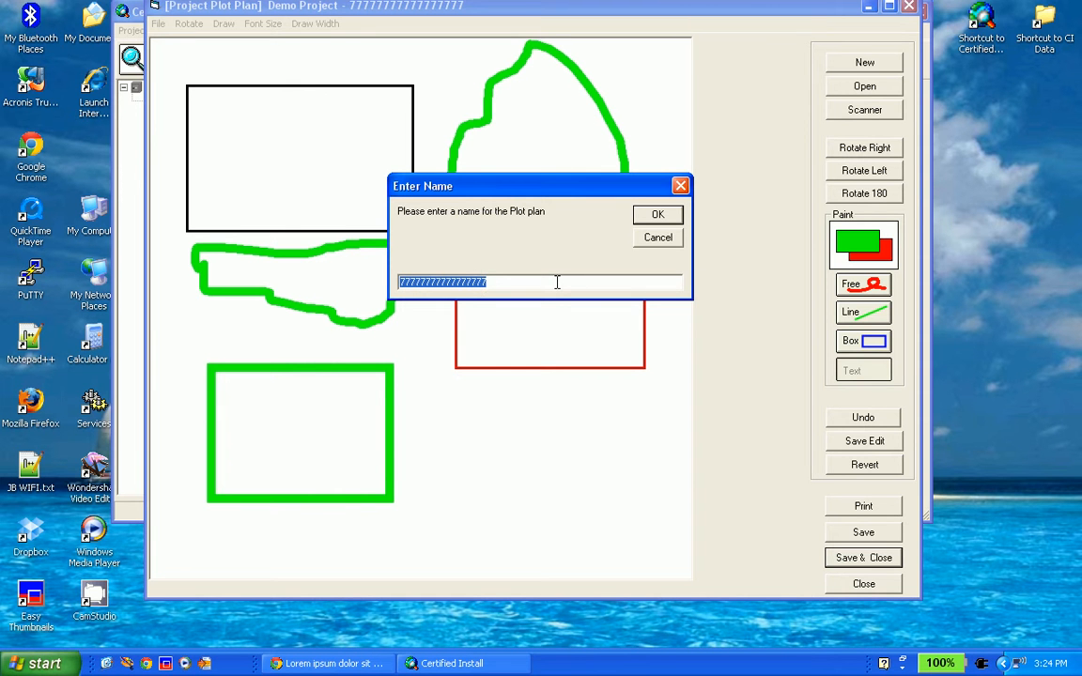
{"action": "type", "text": "PP 6"}
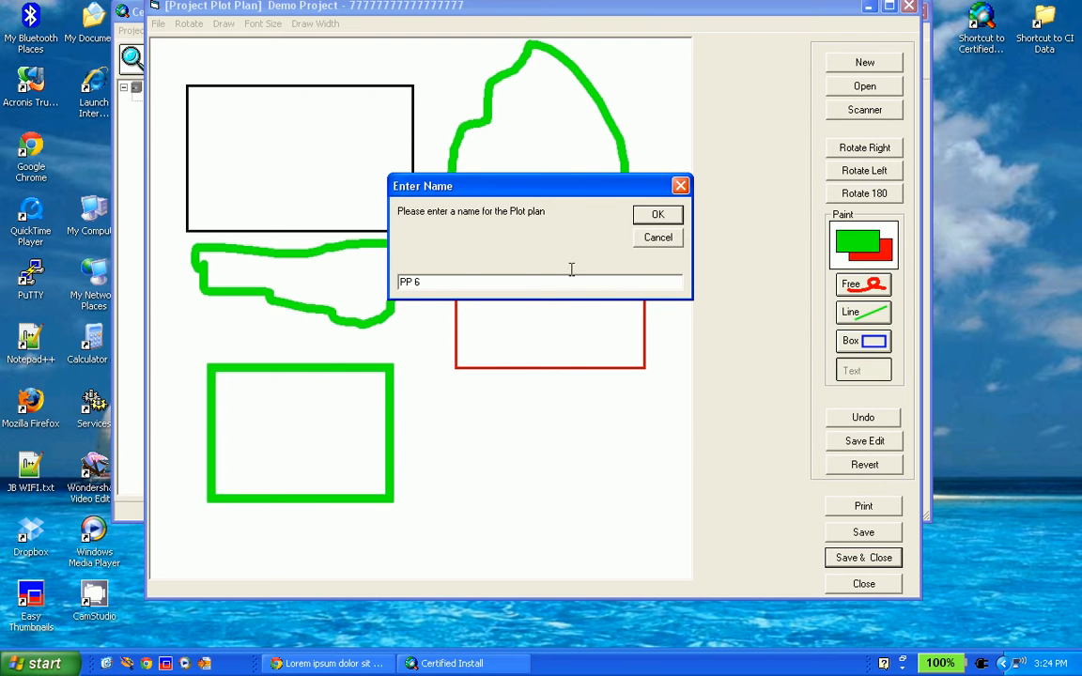
{"action": "left_click", "coordinate": [660, 216]}
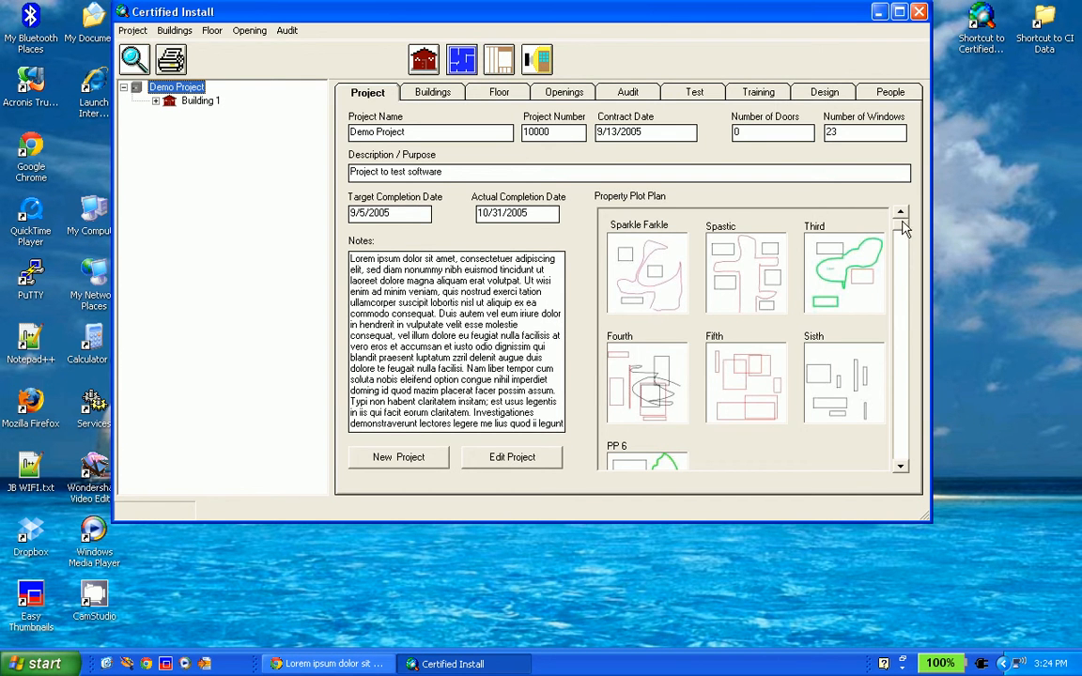
{"action": "left_click_drag", "start_coordinate": [902, 241], "coordinate": [902, 442]}
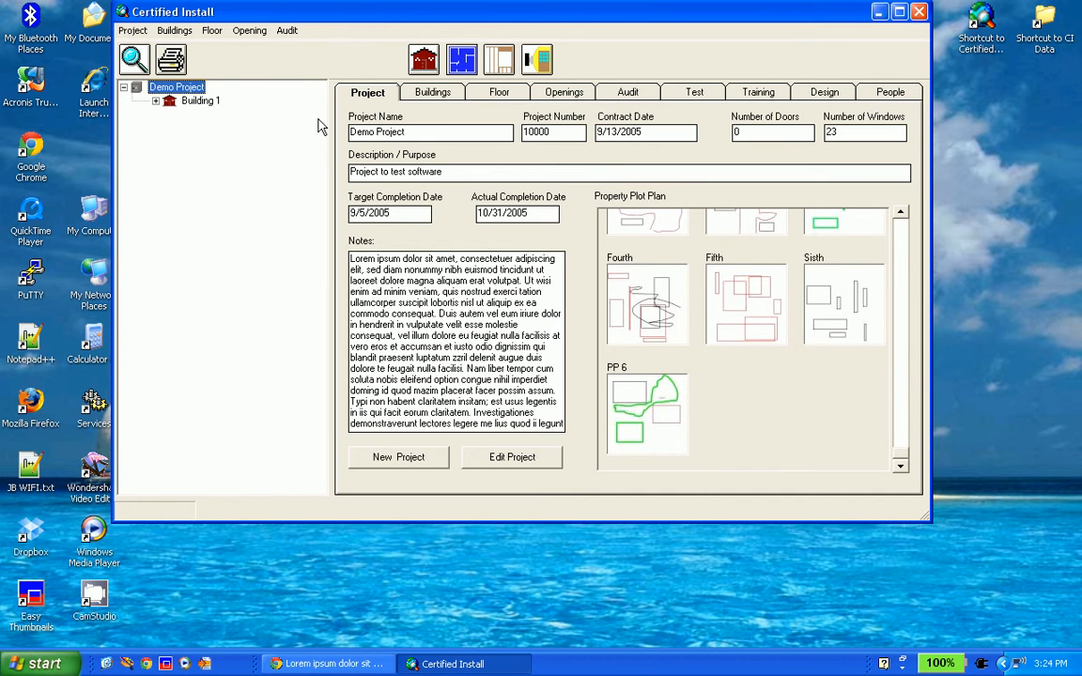
- Show Building 1's details and view its "This better be good" elevation picture at full size, closing it without changes
{"action": "left_click", "coordinate": [199, 103]}
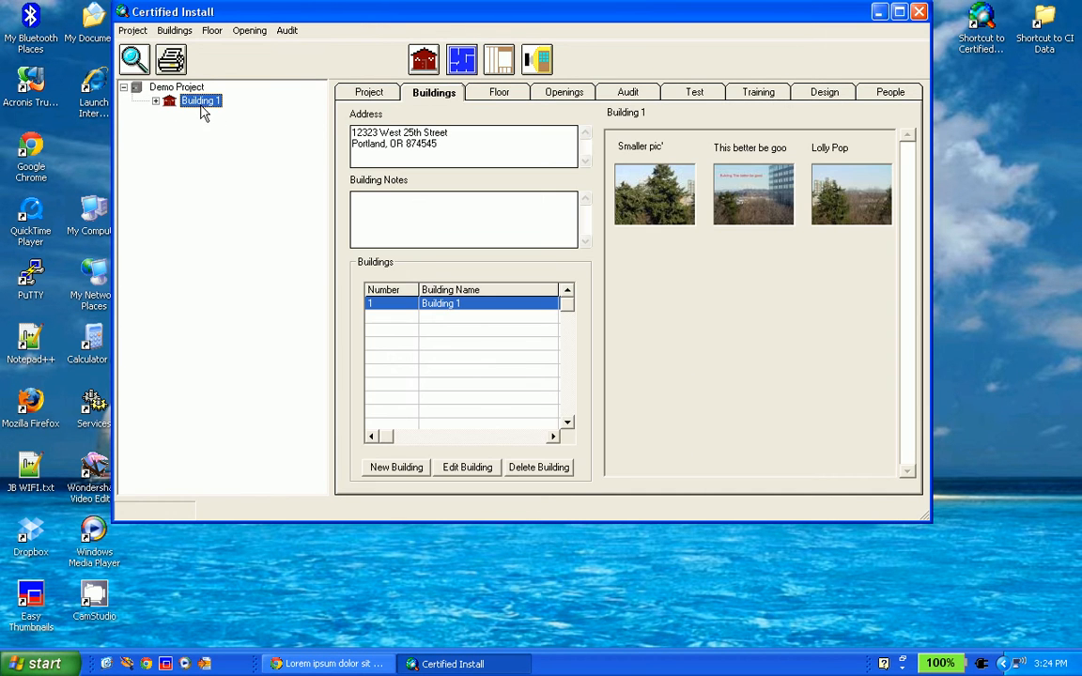
{"action": "double_click", "coordinate": [742, 218]}
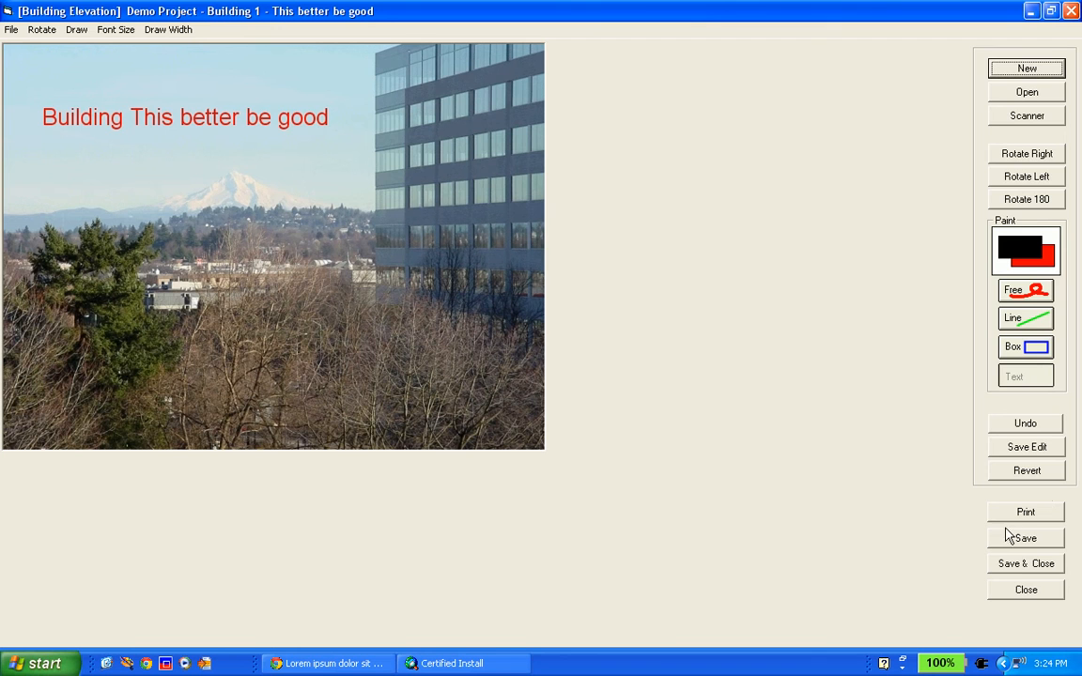
{"action": "left_click", "coordinate": [1024, 590]}
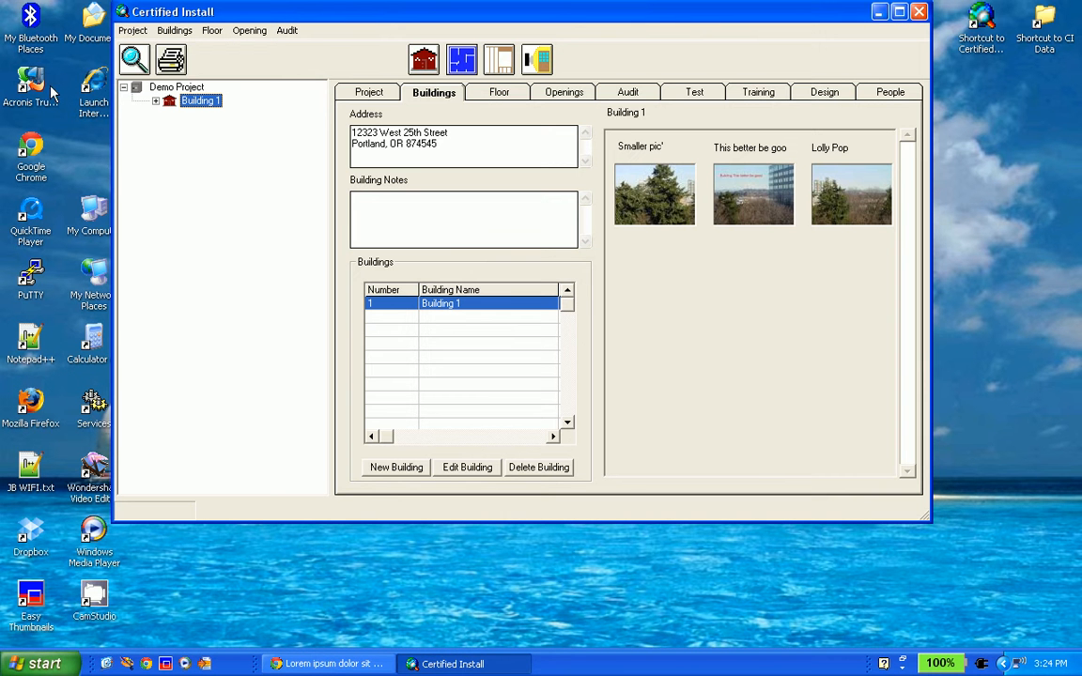
- Expand Building 1 in the project tree and review the floor plans for Floor 1, Floor 2 and Floor 3
{"action": "left_click", "coordinate": [155, 101]}
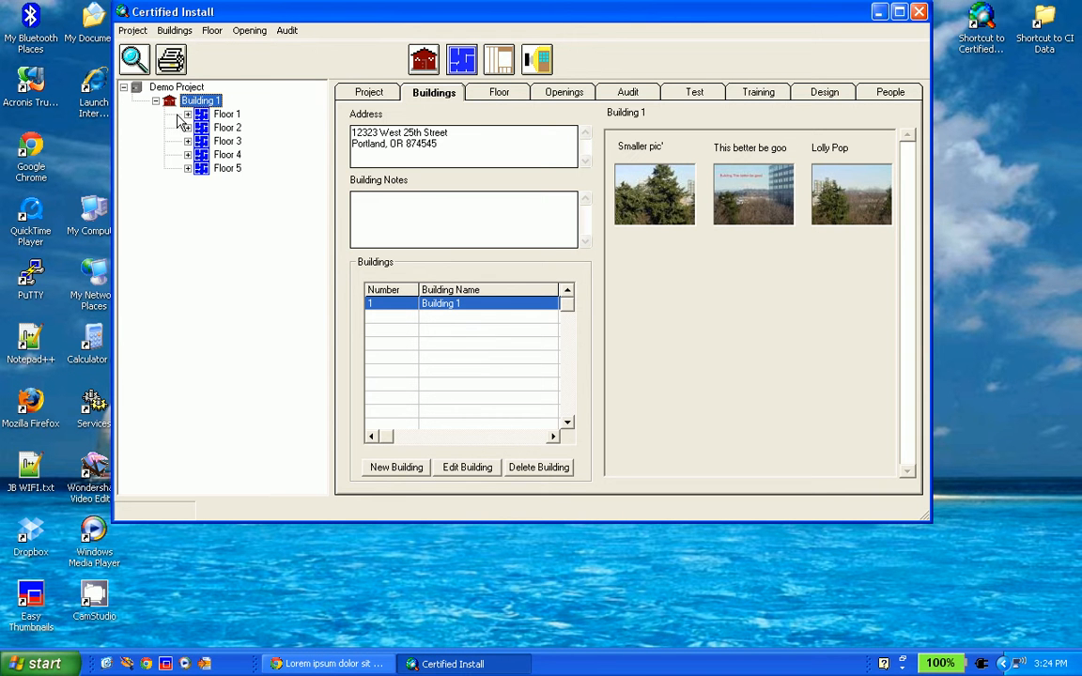
{"action": "left_click", "coordinate": [226, 114]}
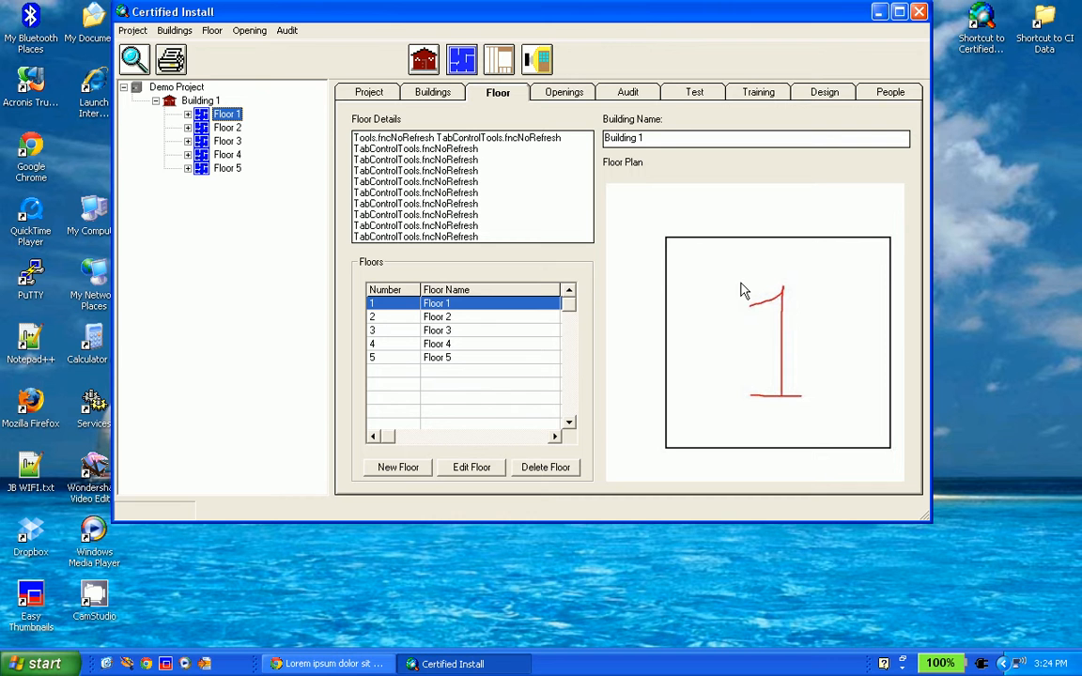
{"action": "left_click", "coordinate": [225, 128]}
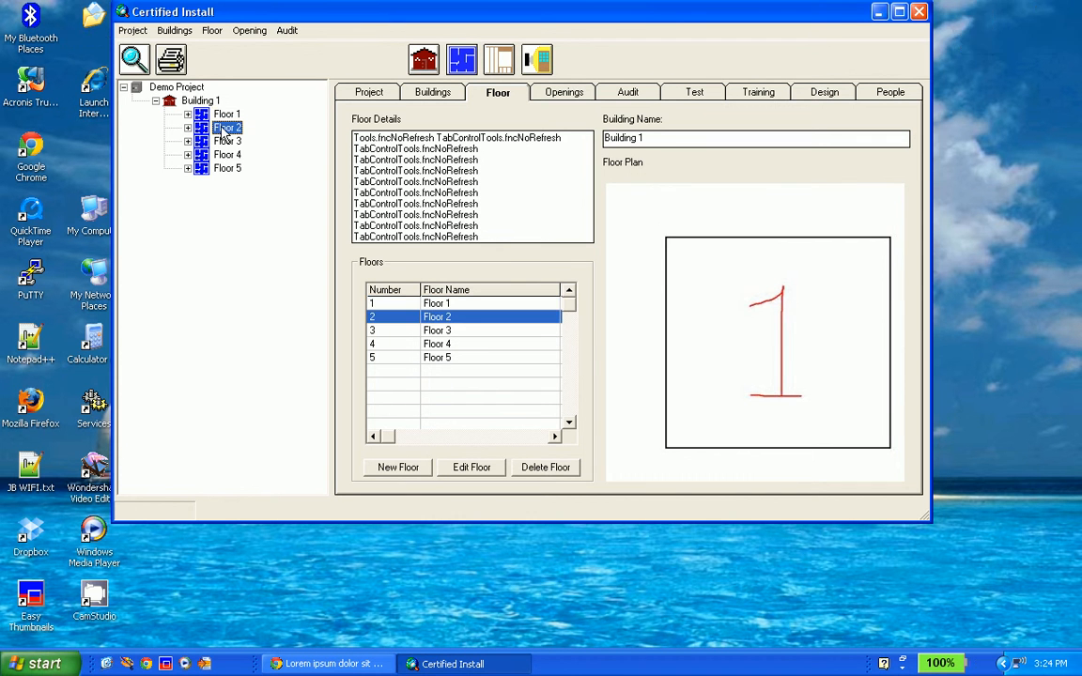
{"action": "left_click", "coordinate": [227, 141]}
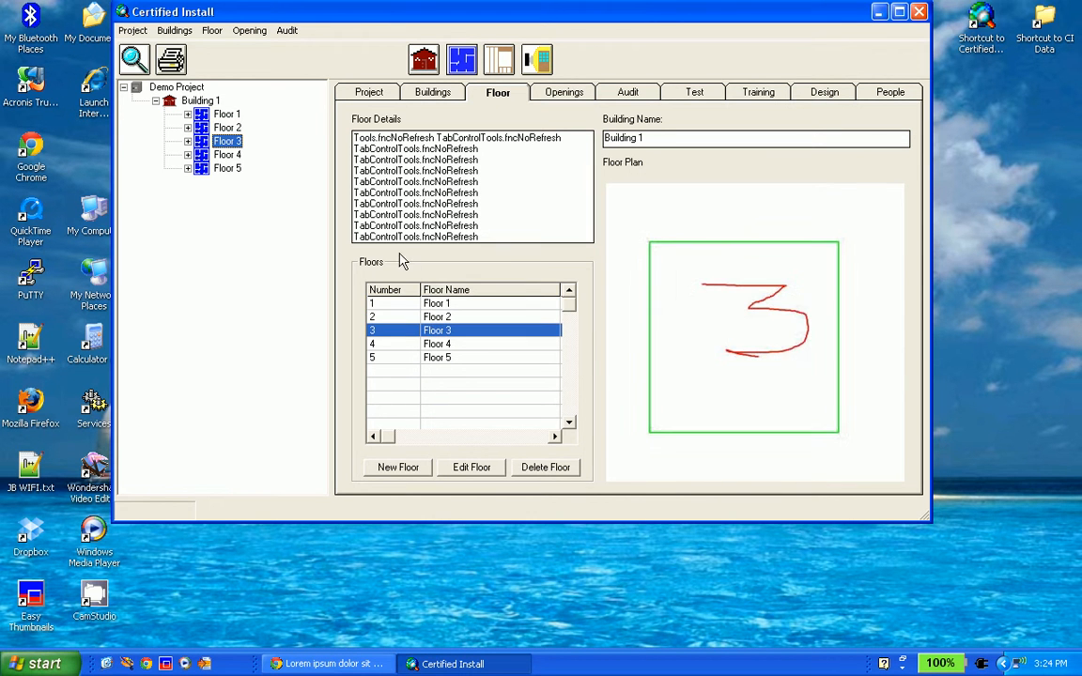
- Expand Floor 1 in the project tree and show the details and audit entries of Opening 1
{"action": "double_click", "coordinate": [200, 117]}
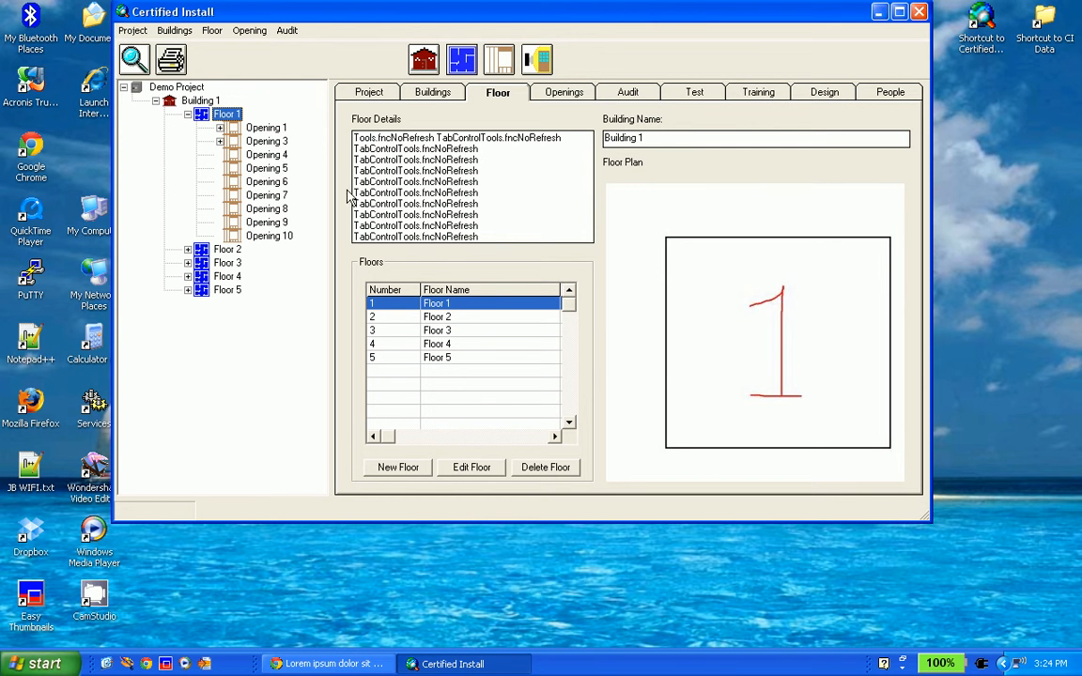
{"action": "double_click", "coordinate": [233, 128]}
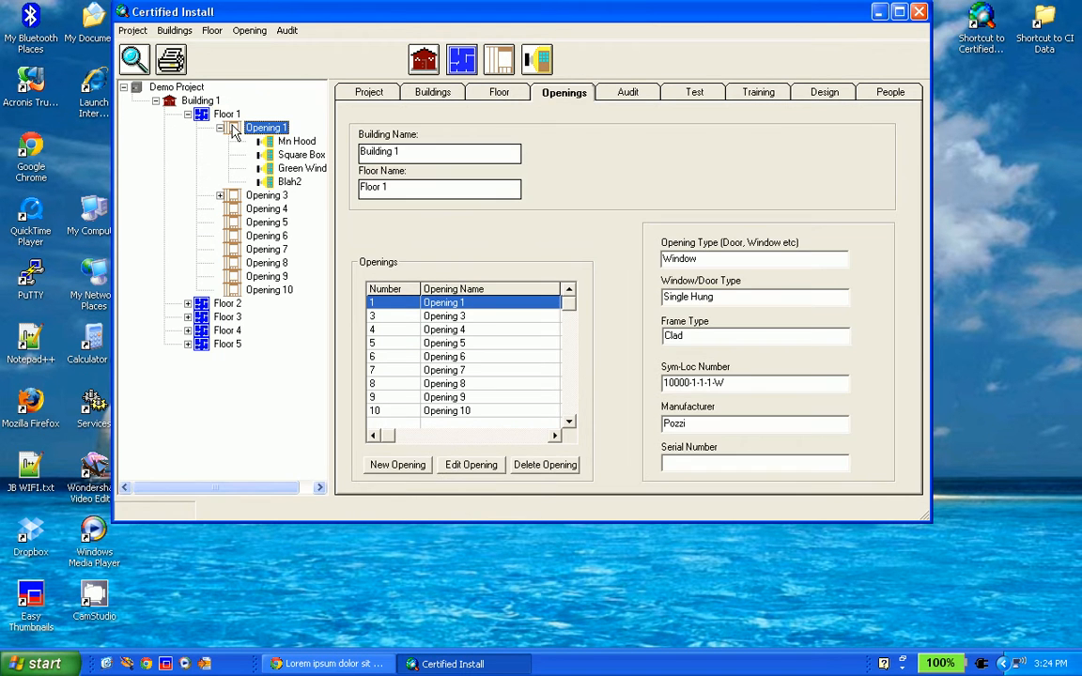
- Review the Mn Hood audit entry and show the details of Opening 6 under Floor 5 in the project tree
{"action": "left_click", "coordinate": [291, 142]}
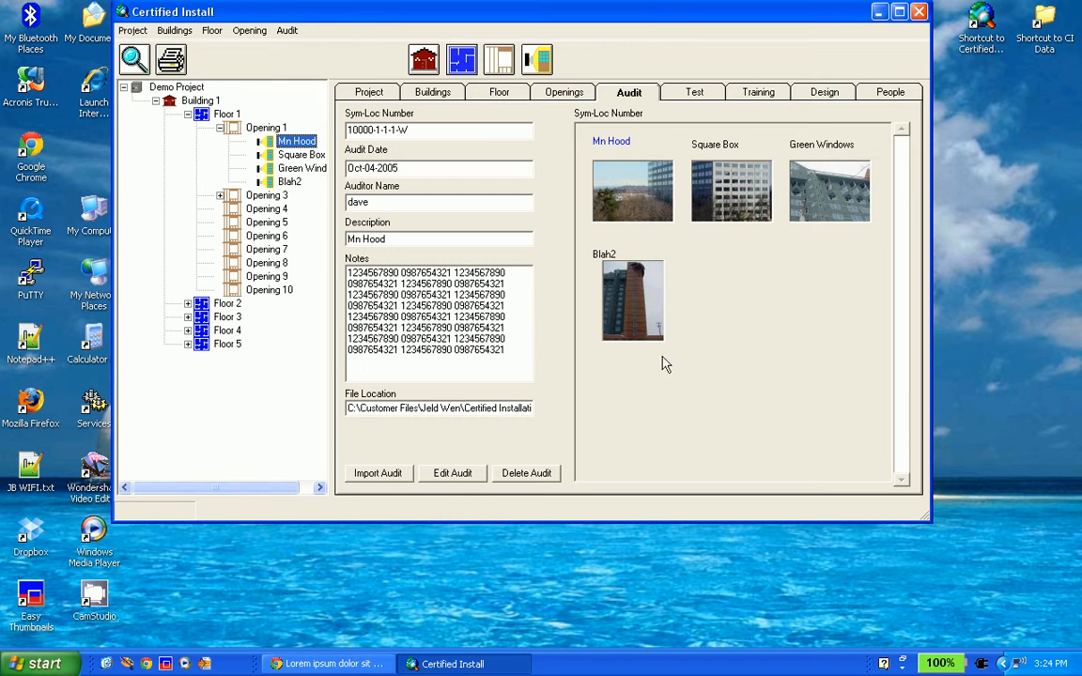
{"action": "left_click", "coordinate": [223, 345]}
{"action": "left_click", "coordinate": [187, 344]}
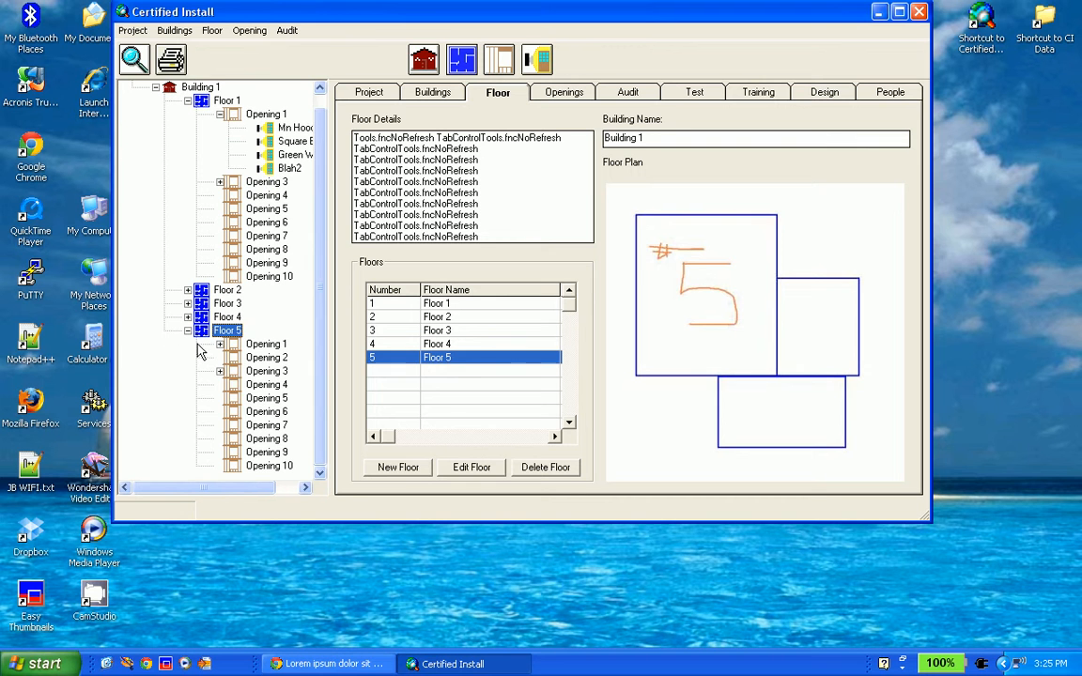
{"action": "left_click", "coordinate": [271, 413]}
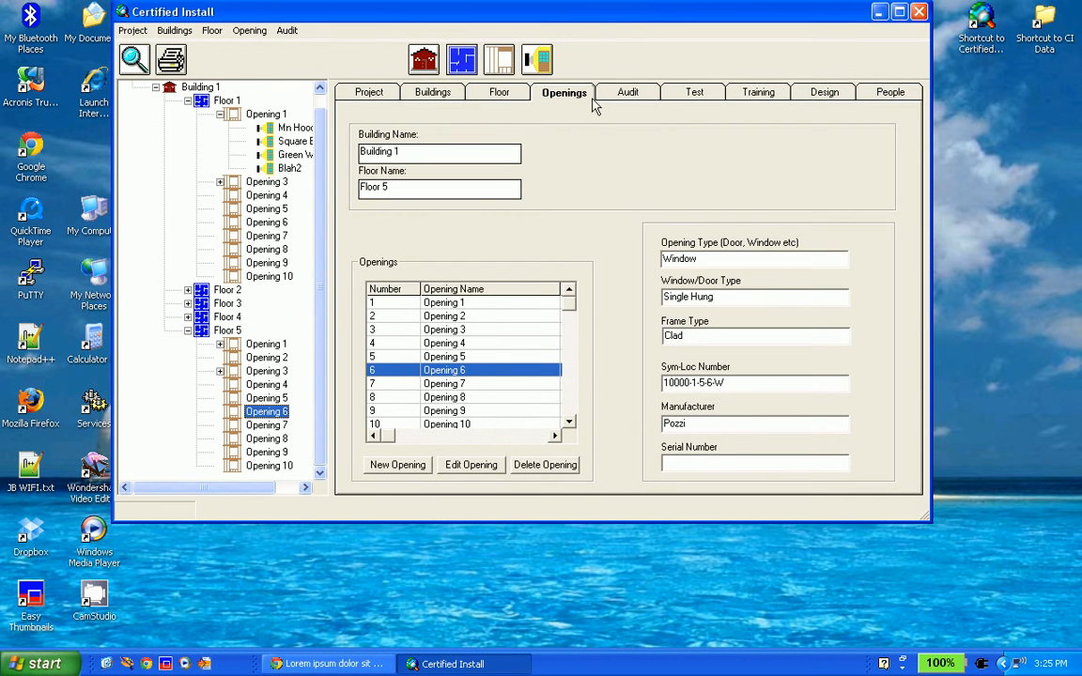
- Start an audit import for Opening 6 and load the pictures from the samples image folder
{"action": "left_click", "coordinate": [626, 92]}
{"action": "left_click", "coordinate": [378, 474]}
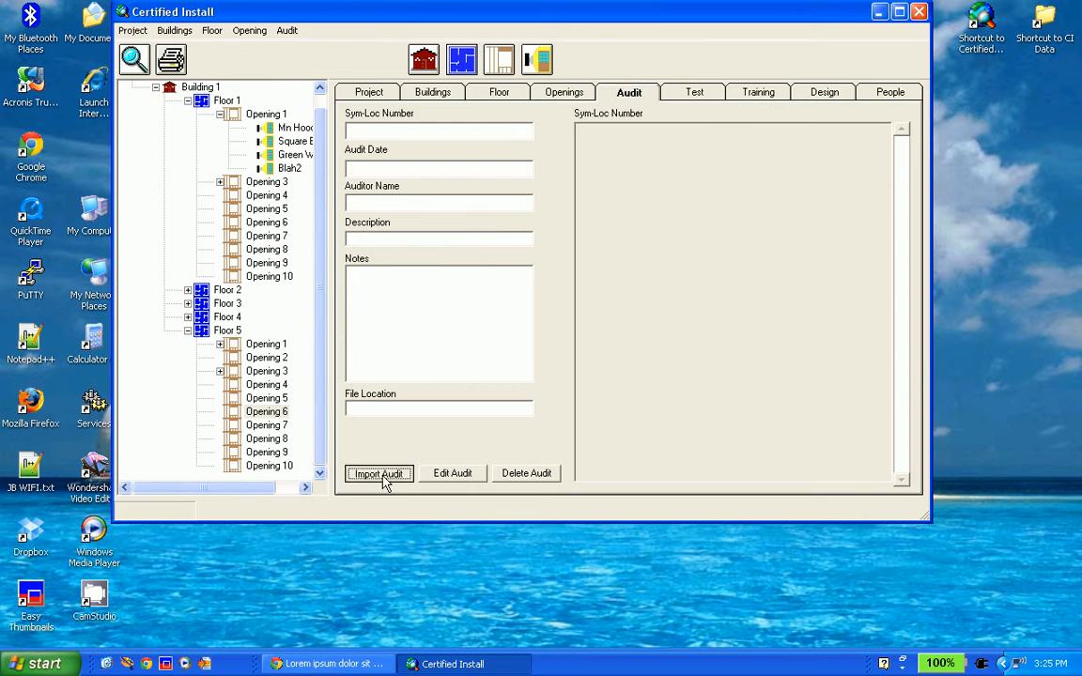
{"action": "left_click_drag", "start_coordinate": [629, 68], "coordinate": [636, 10]}
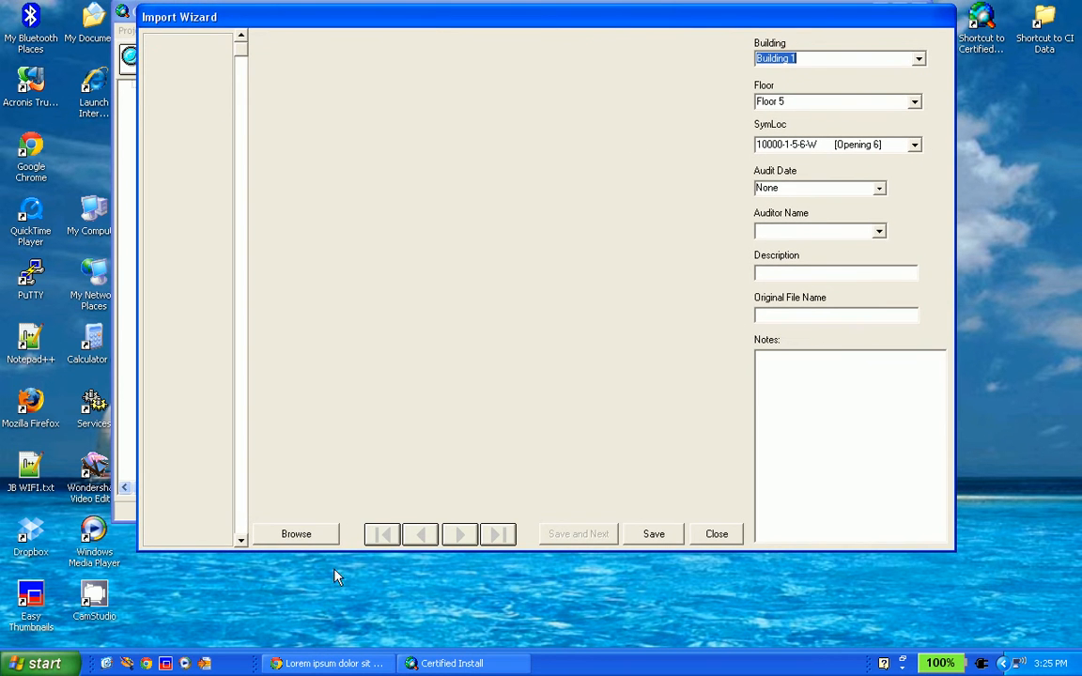
{"action": "left_click", "coordinate": [315, 538]}
{"action": "double_click", "coordinate": [342, 188]}
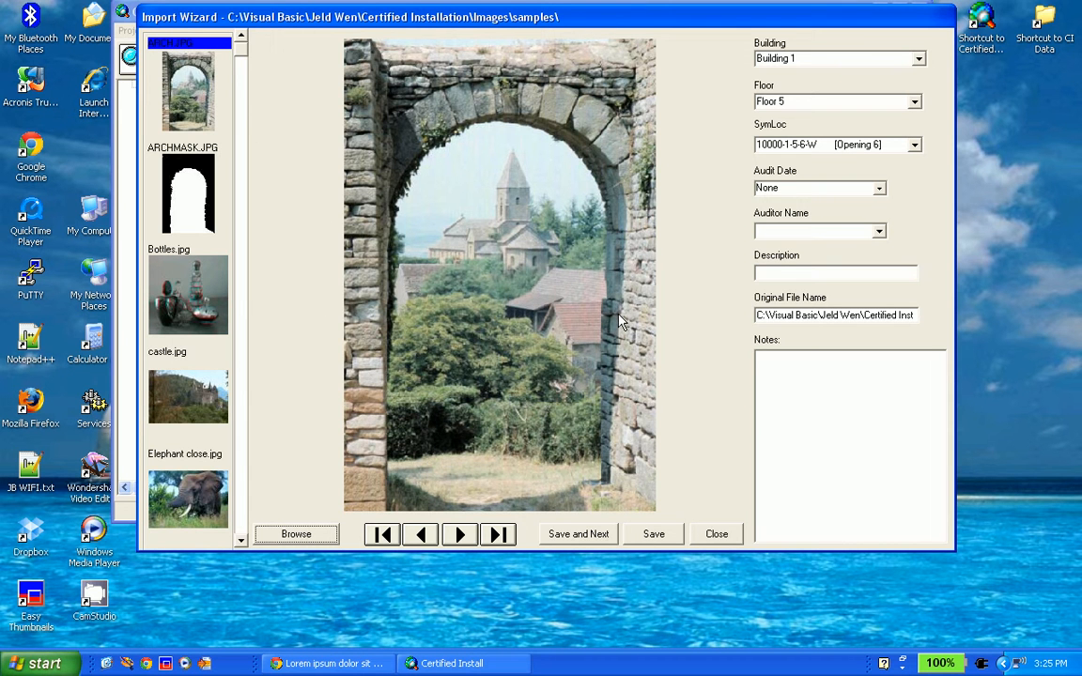
- Draw a box around the church tower in ARCH.JPG and save the edited picture
{"action": "left_click", "coordinate": [483, 248]}
{"action": "double_click", "coordinate": [566, 266]}
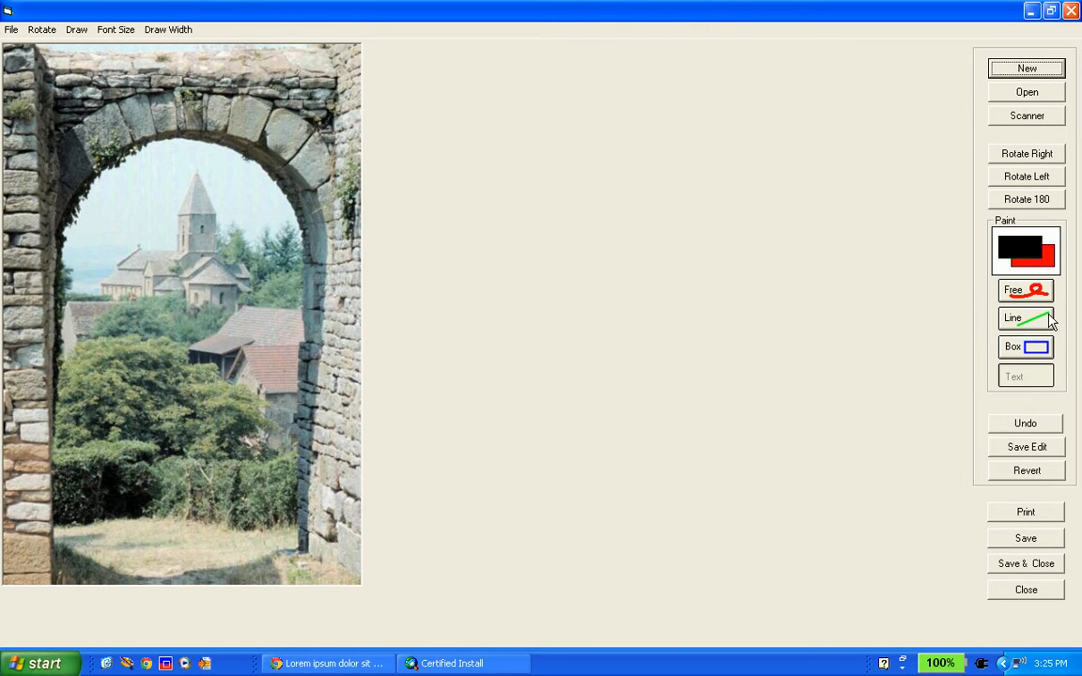
{"action": "left_click", "coordinate": [1036, 348]}
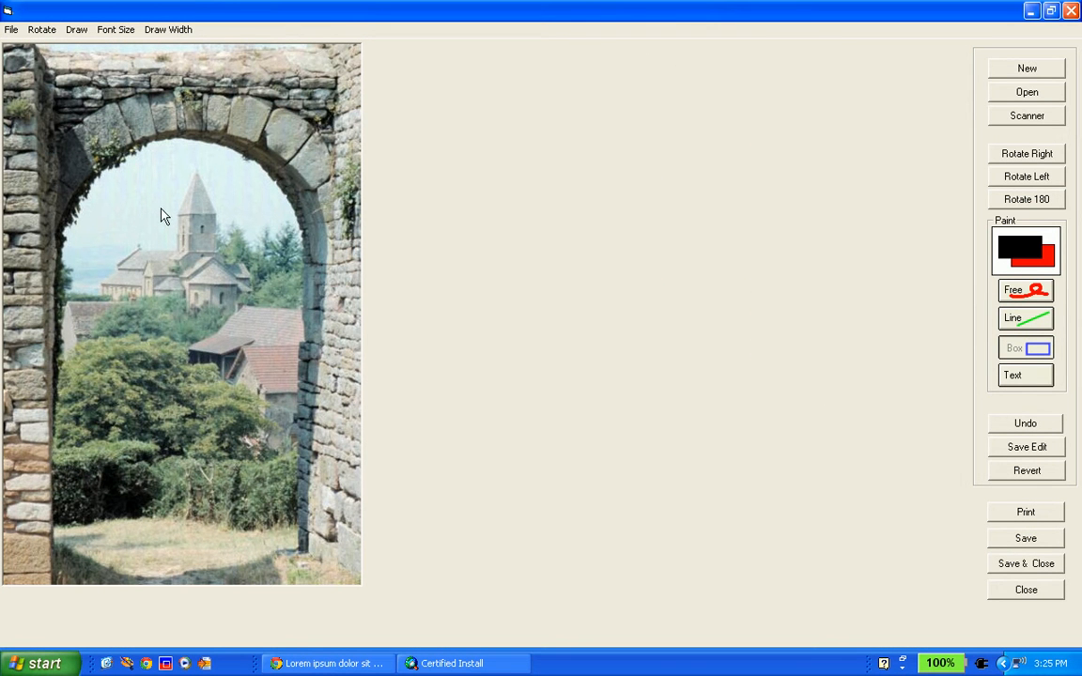
{"action": "left_click_drag", "start_coordinate": [180, 198], "coordinate": [232, 259]}
{"action": "left_click", "coordinate": [1030, 568]}
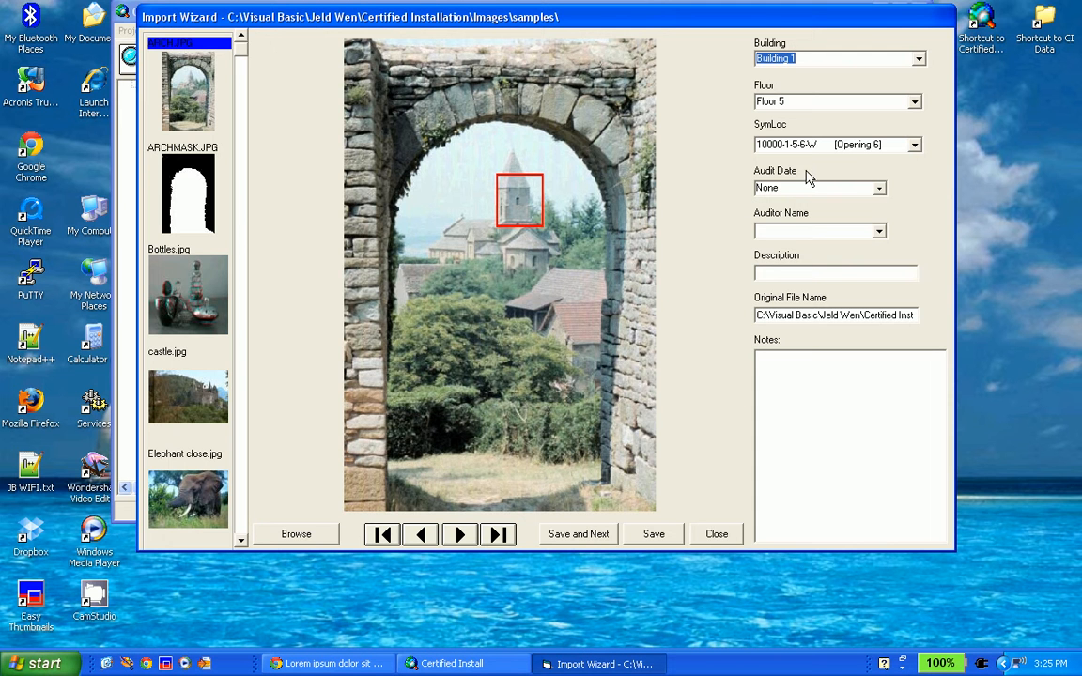
- Set the audit date to Sep 24 2013, choose the auditor's name, describe the picture as "arch" and save the audit
{"action": "left_click", "coordinate": [794, 186]}
{"action": "left_click", "coordinate": [803, 285]}
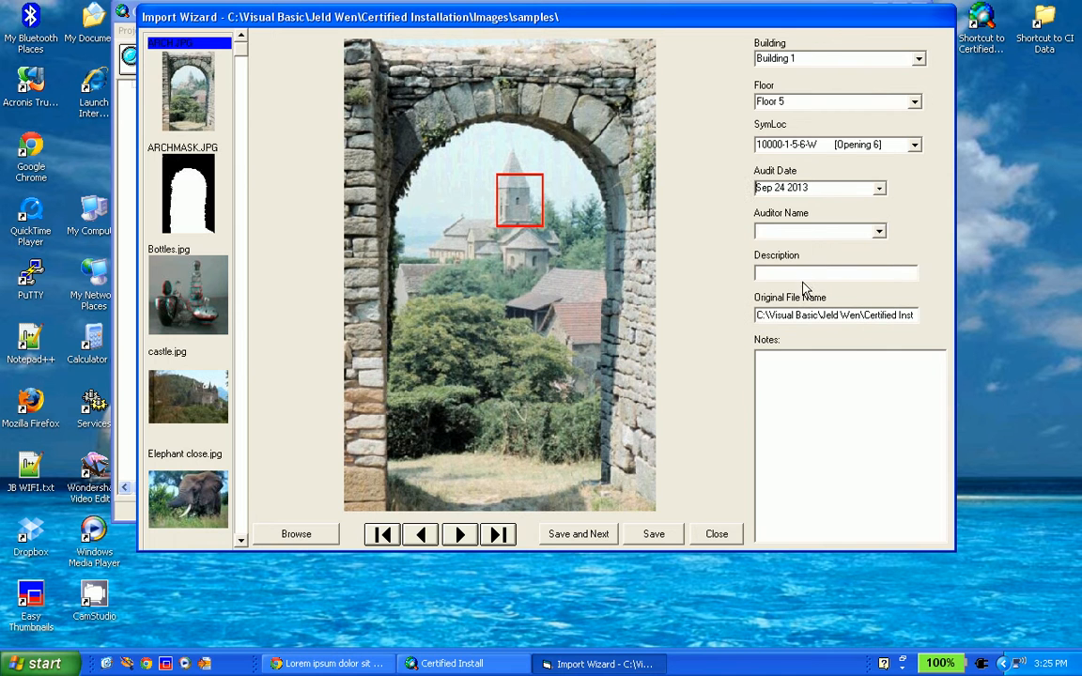
{"action": "left_click", "coordinate": [879, 230]}
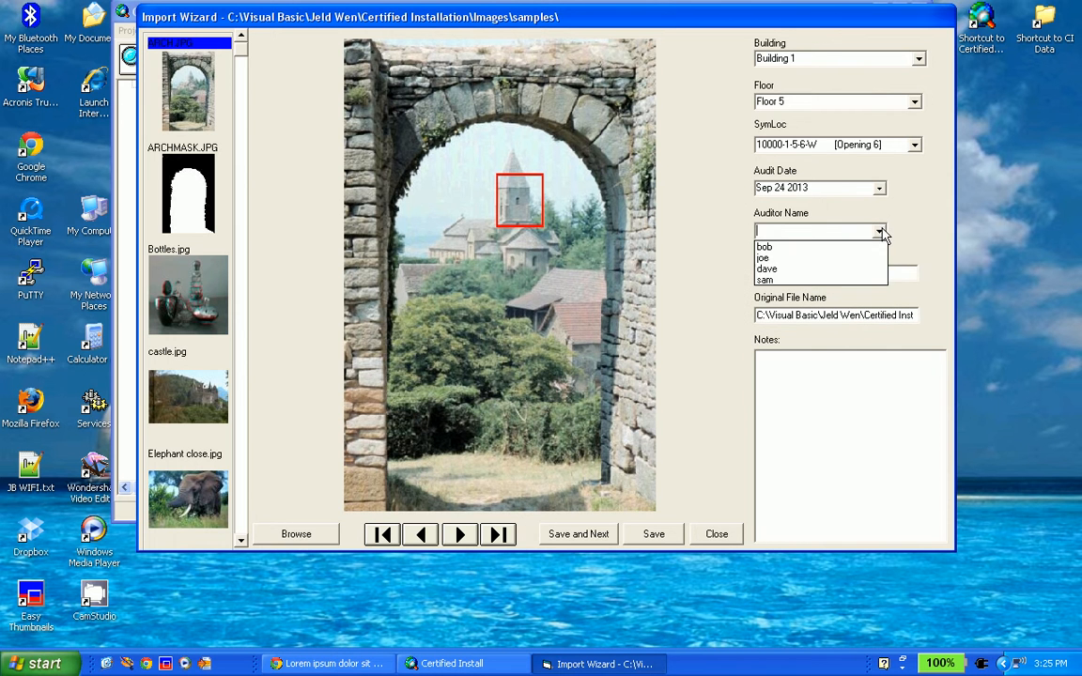
{"action": "left_click", "coordinate": [765, 259]}
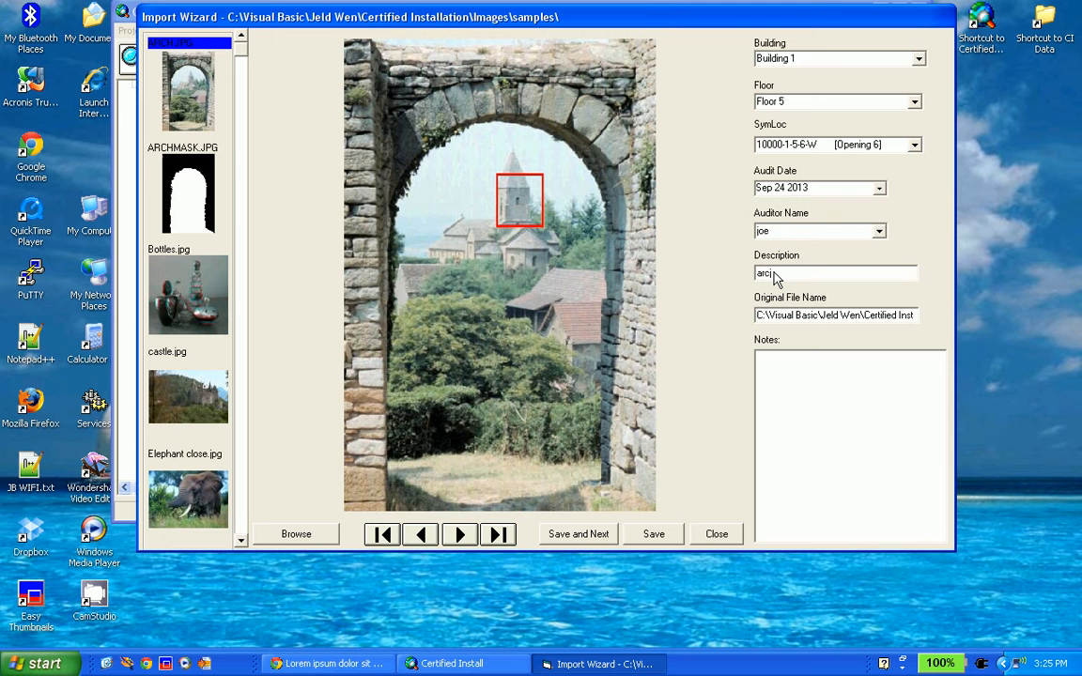
{"action": "type", "text": "h"}
{"action": "left_click", "coordinate": [576, 535]}
- Draw an arrow of lines pointing at a castle window in castle.jpg and save the edited picture
{"action": "left_click", "coordinate": [461, 535]}
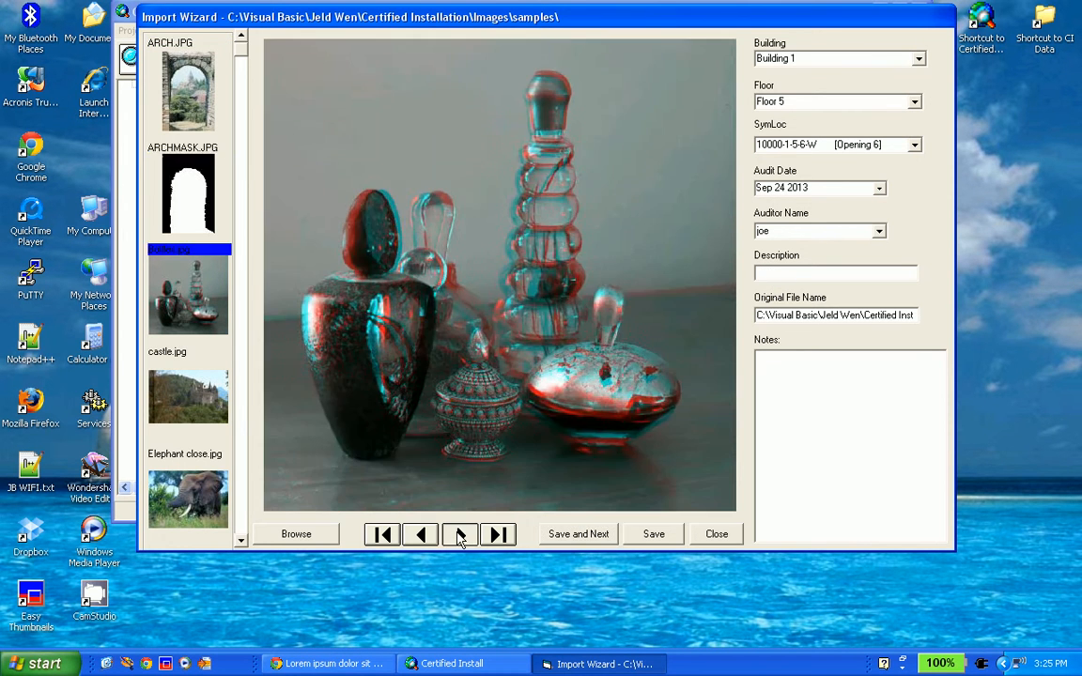
{"action": "left_click", "coordinate": [460, 534]}
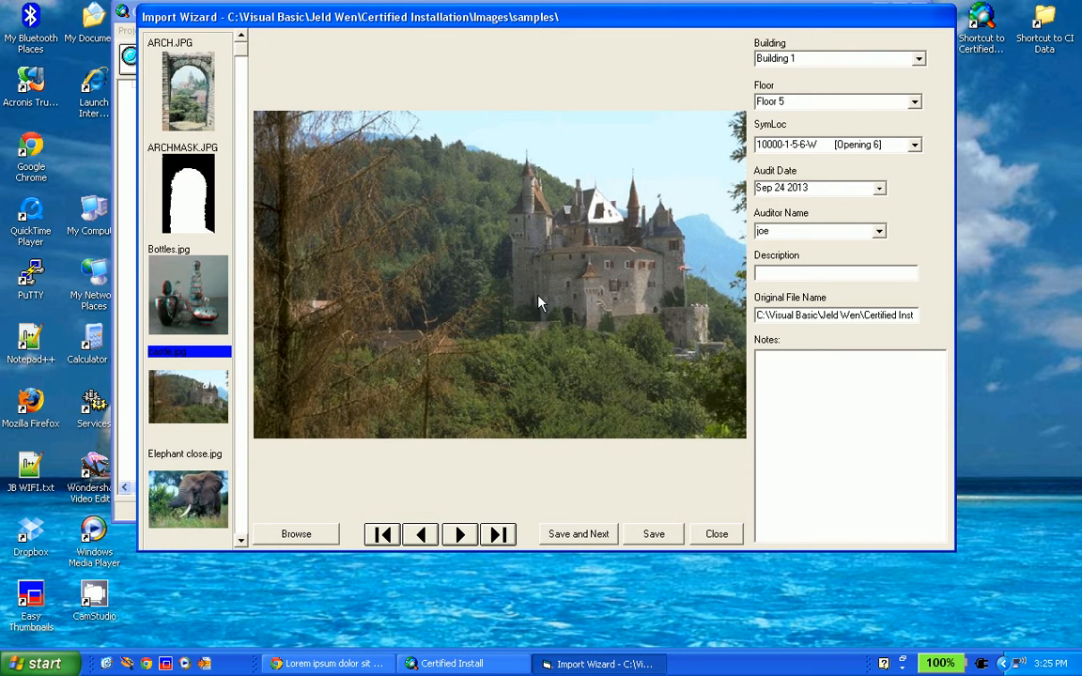
{"action": "double_click", "coordinate": [540, 302]}
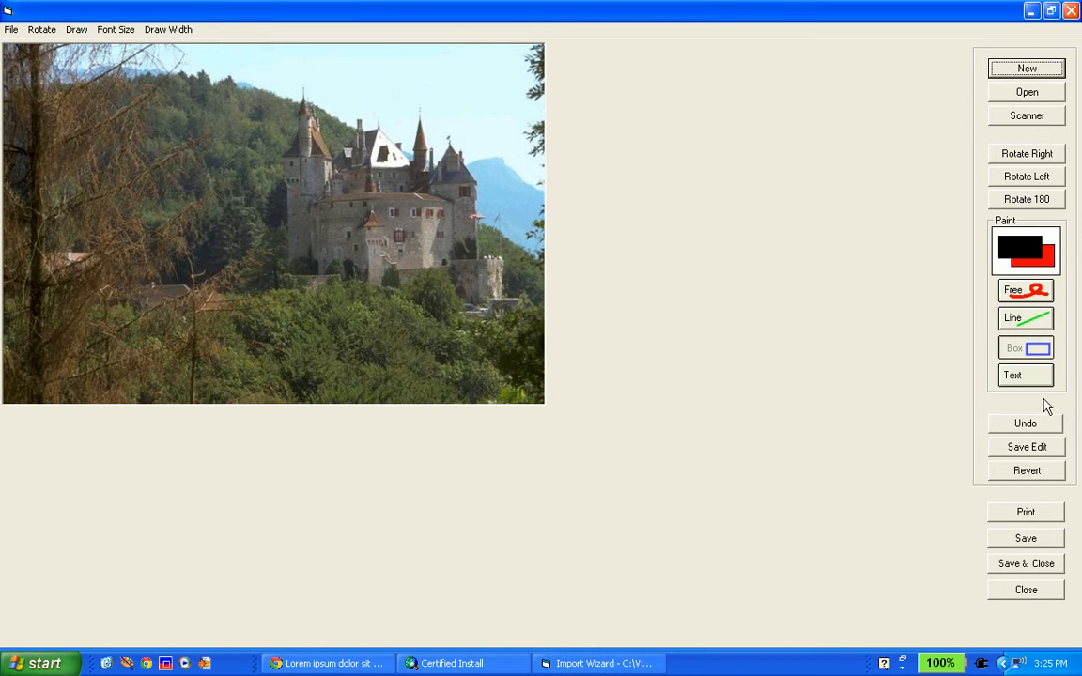
{"action": "left_click", "coordinate": [1033, 318]}
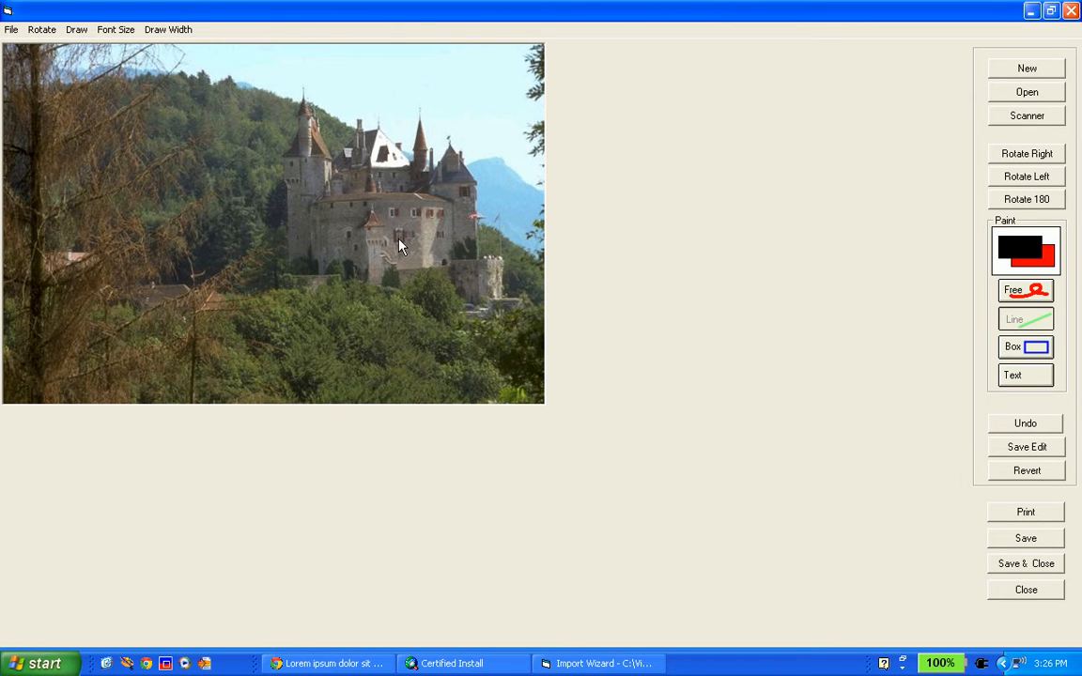
{"action": "mouse_move", "coordinate": [408, 233]}
{"action": "left_mouse_down"}
{"action": "mouse_move", "coordinate": [445, 217]}
{"action": "mouse_move", "coordinate": [421, 238]}
{"action": "left_mouse_up"}
{"action": "left_click", "coordinate": [1022, 427]}
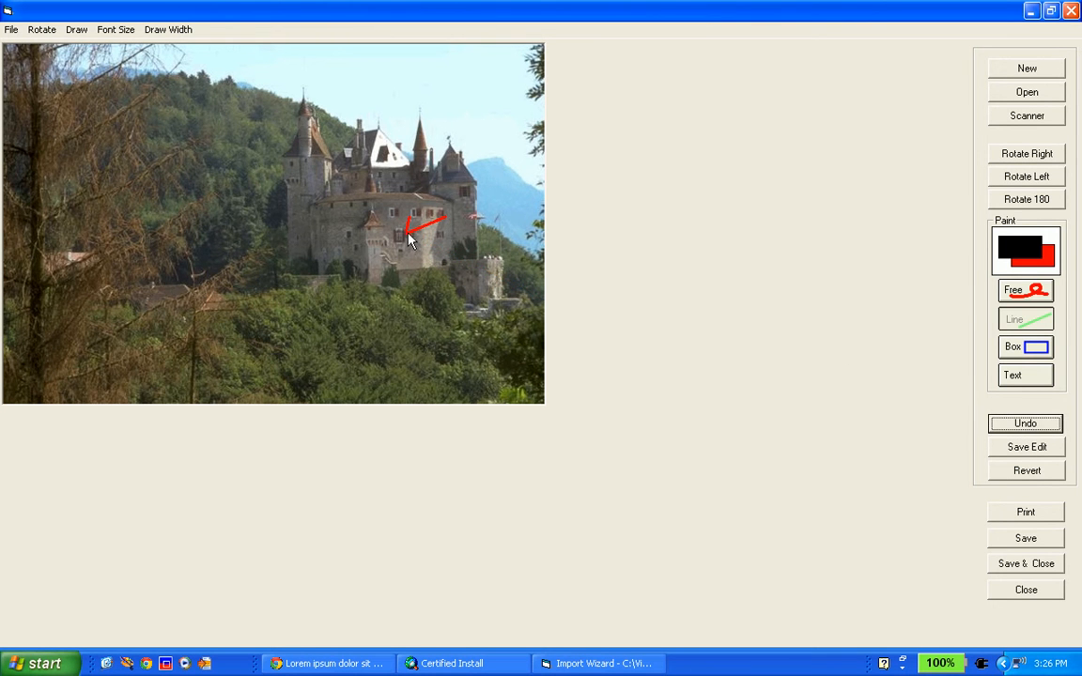
{"action": "left_click_drag", "start_coordinate": [408, 233], "coordinate": [418, 239]}
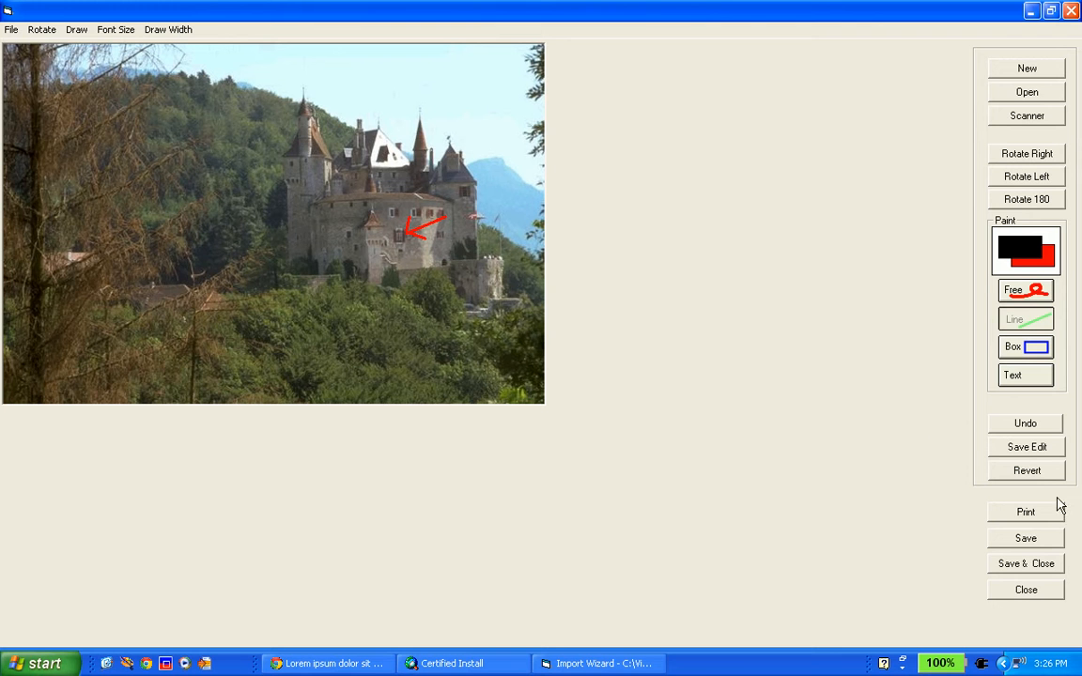
{"action": "left_click", "coordinate": [1012, 563]}
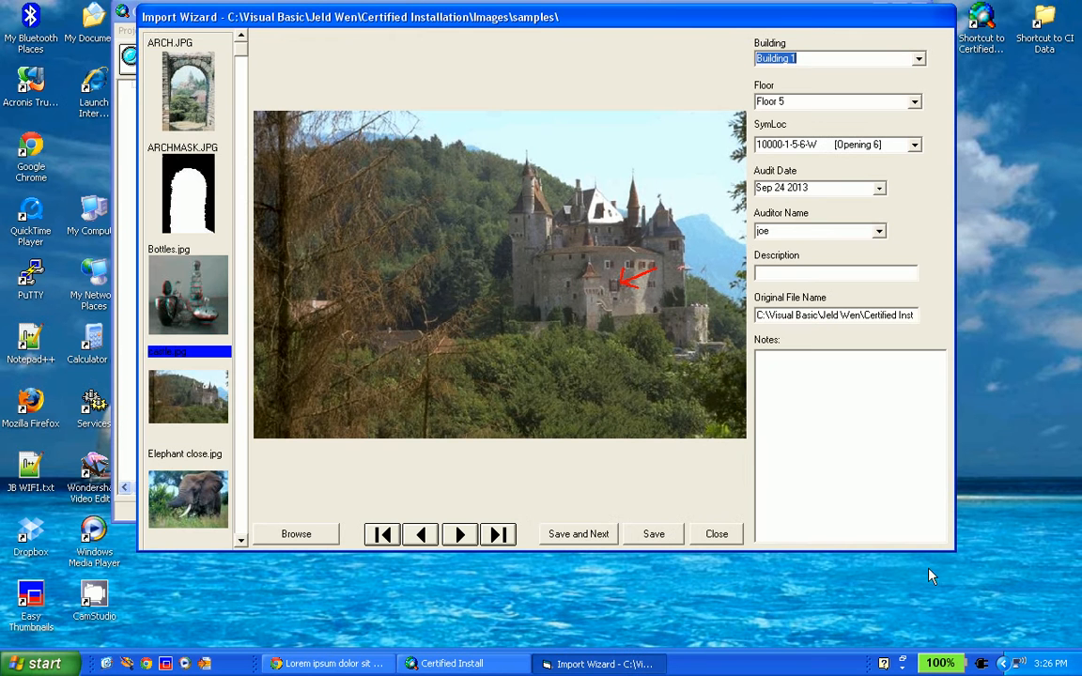
- Describe the castle picture as "Castle" and save its audit, advancing to the following picture
{"action": "left_click", "coordinate": [790, 275]}
{"action": "type", "text": "Castle"}
{"action": "left_click", "coordinate": [587, 541]}
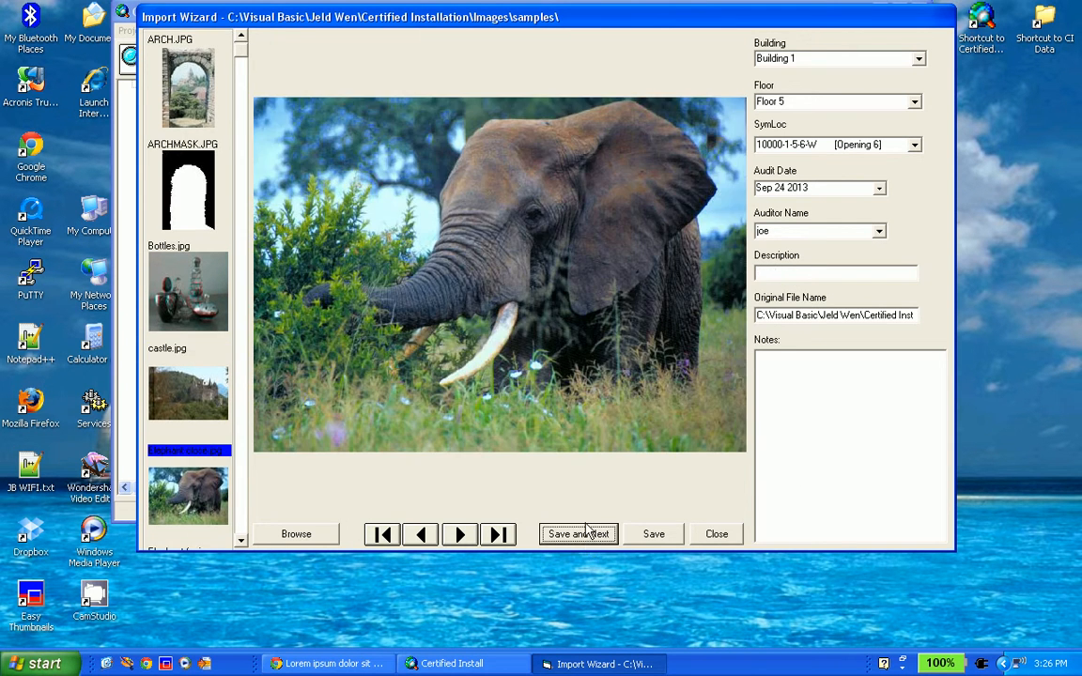
- Save audits for Elephant close.jpg with the description "Ed" and Elephant far.jpg with the description "Plains"
{"action": "left_click", "coordinate": [771, 274]}
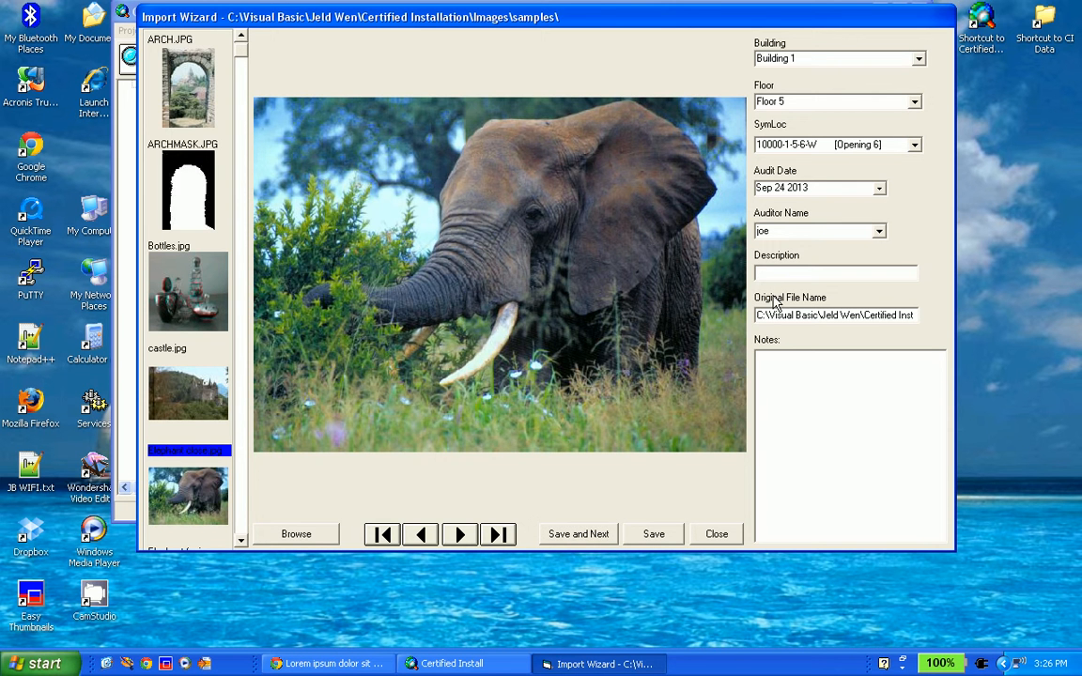
{"action": "type", "text": "Ed"}
{"action": "left_click", "coordinate": [590, 535]}
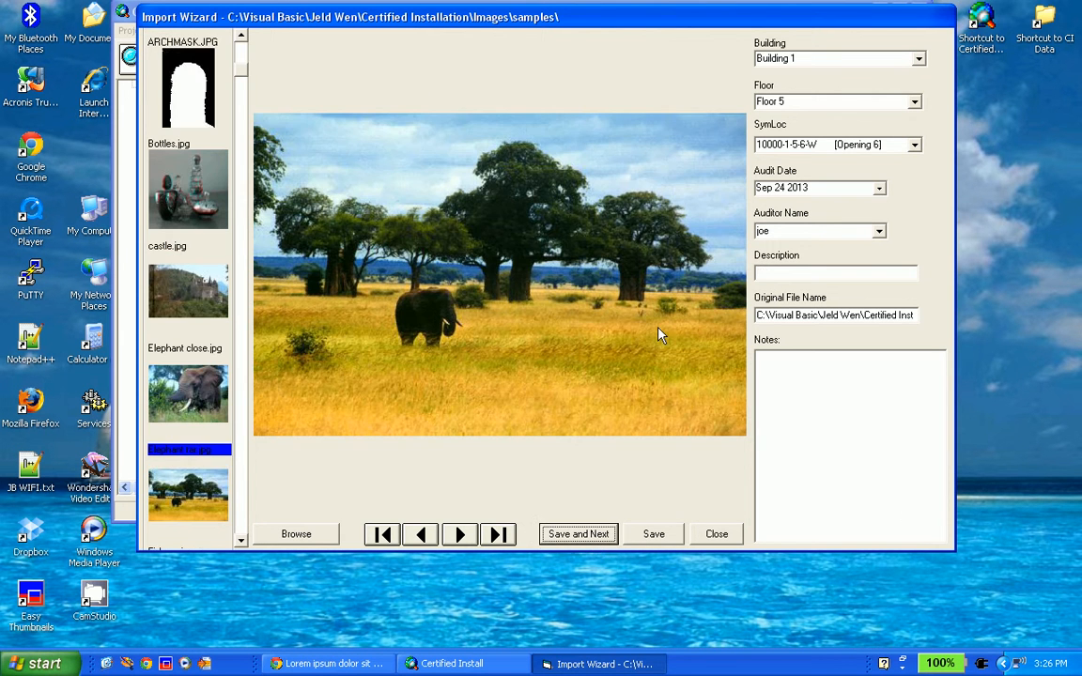
{"action": "left_click", "coordinate": [791, 274]}
{"action": "type", "text": "Flains"}
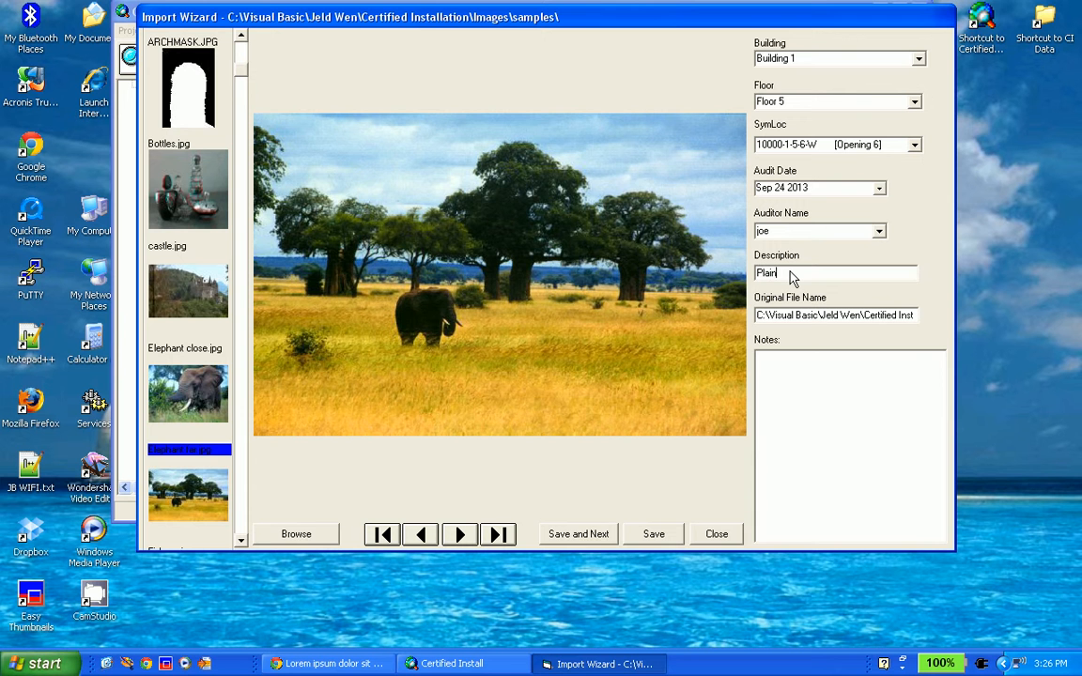
{"action": "left_click", "coordinate": [594, 536]}
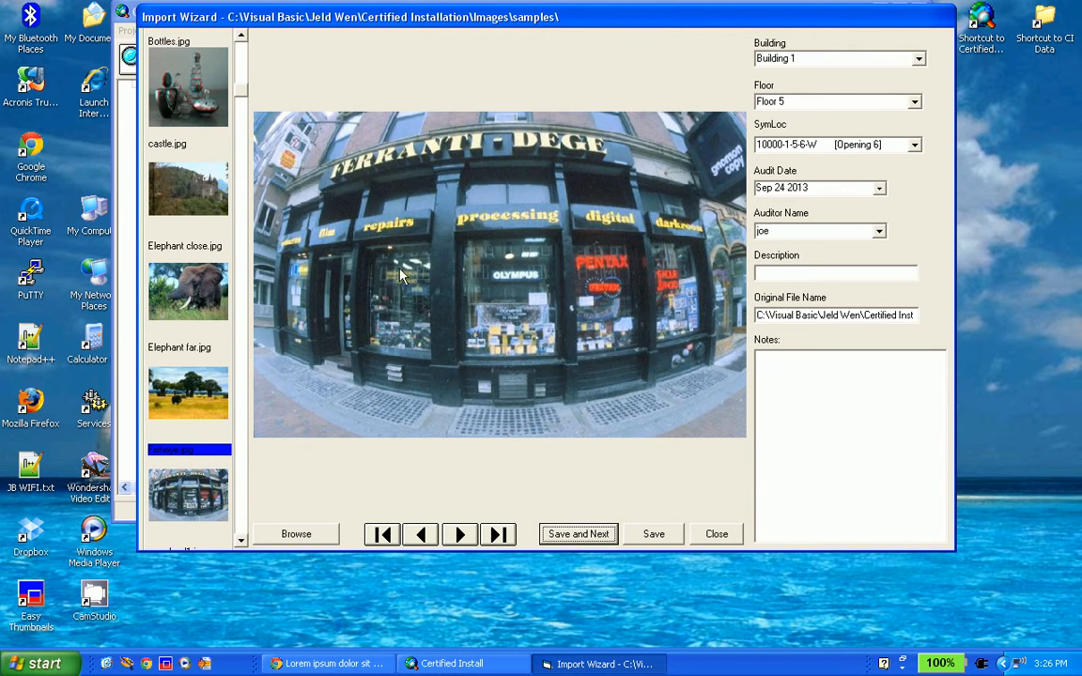
- Outline the middle shop window under the "processing" sign in Fisheye.jpg with a box
{"action": "double_click", "coordinate": [530, 269]}
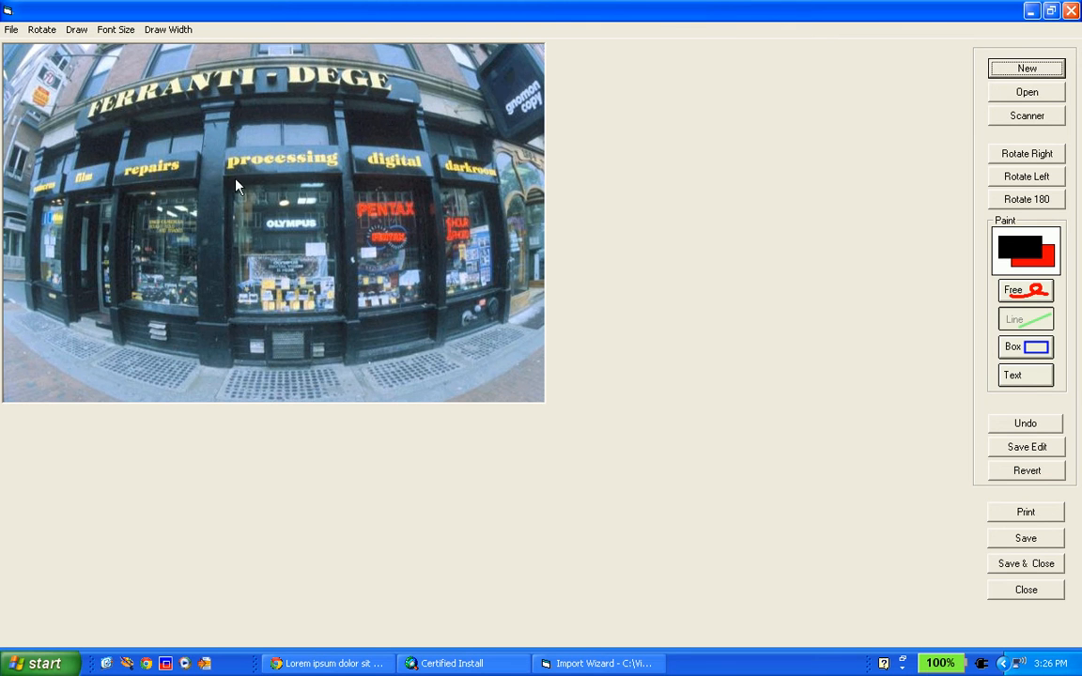
{"action": "mouse_move", "coordinate": [225, 178]}
{"action": "left_mouse_down"}
{"action": "mouse_move", "coordinate": [333, 321]}
{"action": "mouse_move", "coordinate": [344, 319]}
{"action": "left_mouse_up"}
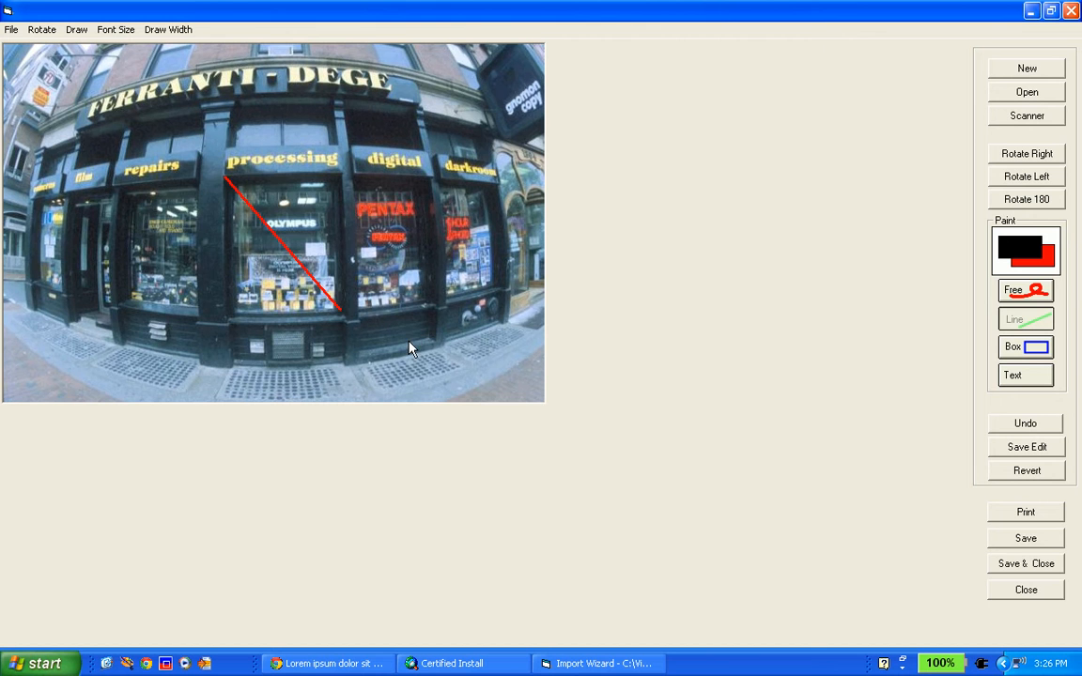
{"action": "key", "text": "ctrl+z"}
{"action": "left_click", "coordinate": [1023, 345]}
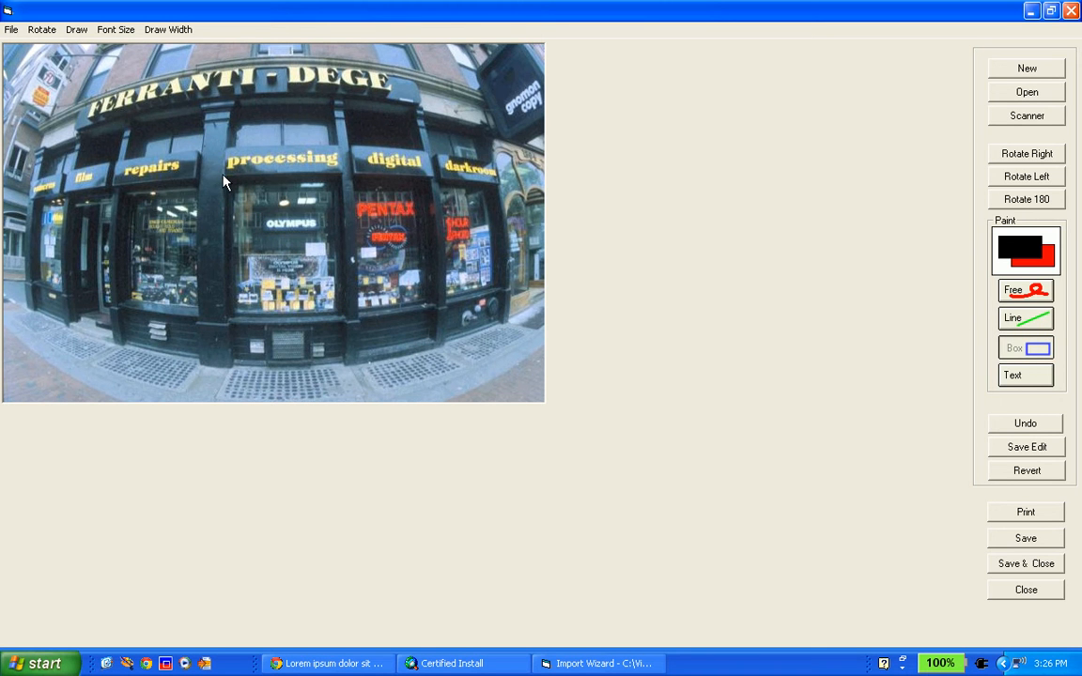
{"action": "mouse_move", "coordinate": [224, 178]}
{"action": "left_mouse_down"}
{"action": "mouse_move", "coordinate": [278, 316]}
{"action": "mouse_move", "coordinate": [348, 320]}
{"action": "left_mouse_up"}
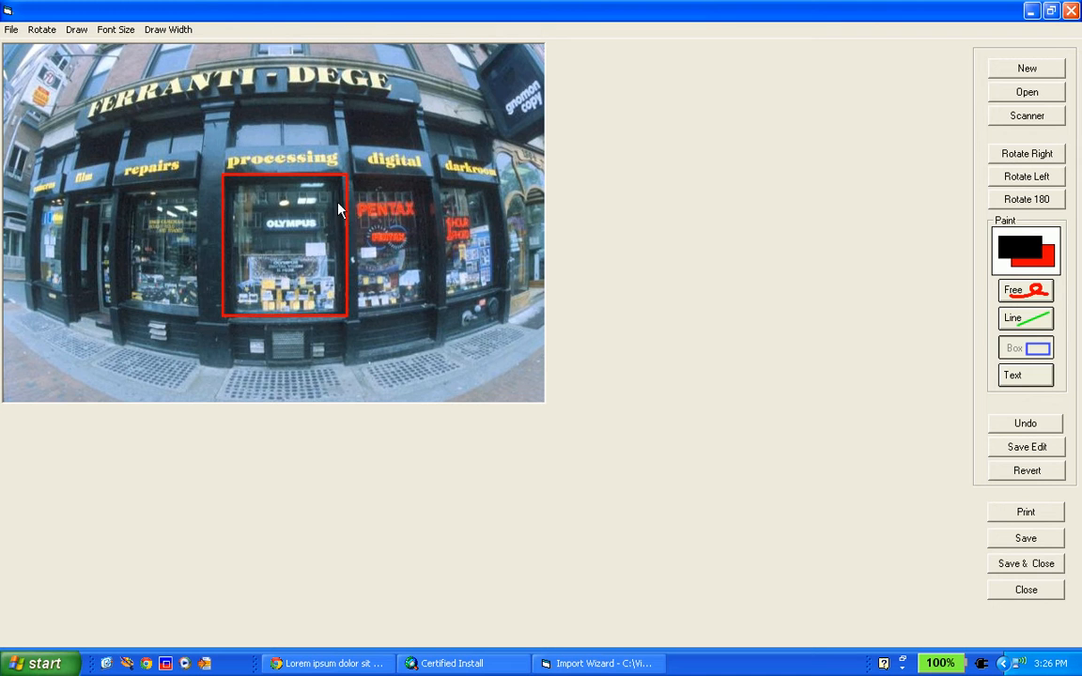
- Cross the boxed shop window with two diagonal lines from corner to corner and save the edited picture
{"action": "left_click", "coordinate": [1021, 321]}
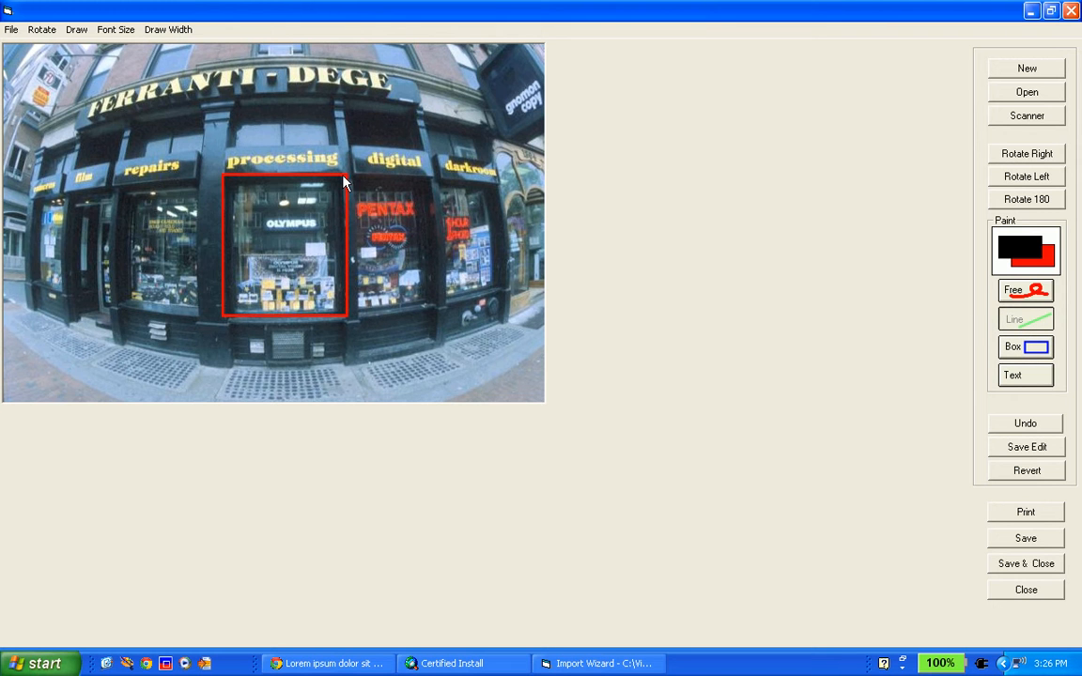
{"action": "mouse_move", "coordinate": [344, 176]}
{"action": "left_mouse_down"}
{"action": "mouse_move", "coordinate": [299, 293]}
{"action": "mouse_move", "coordinate": [193, 311]}
{"action": "mouse_move", "coordinate": [224, 315]}
{"action": "left_mouse_up"}
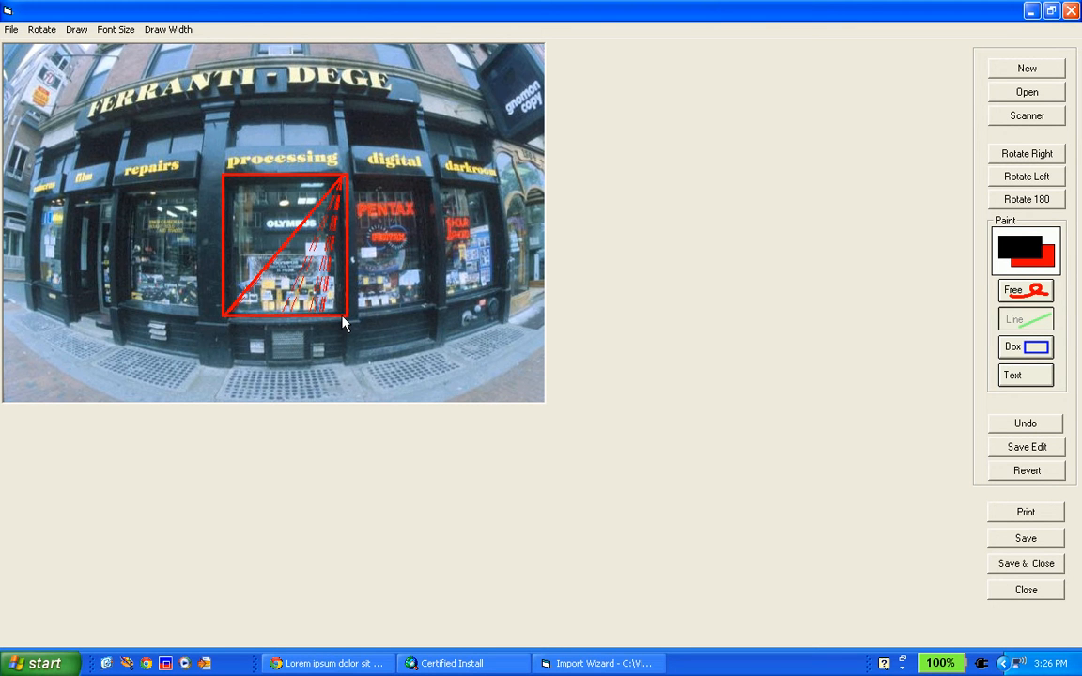
{"action": "left_click_drag", "start_coordinate": [342, 317], "coordinate": [299, 301]}
{"action": "left_click_drag", "start_coordinate": [347, 174], "coordinate": [224, 317]}
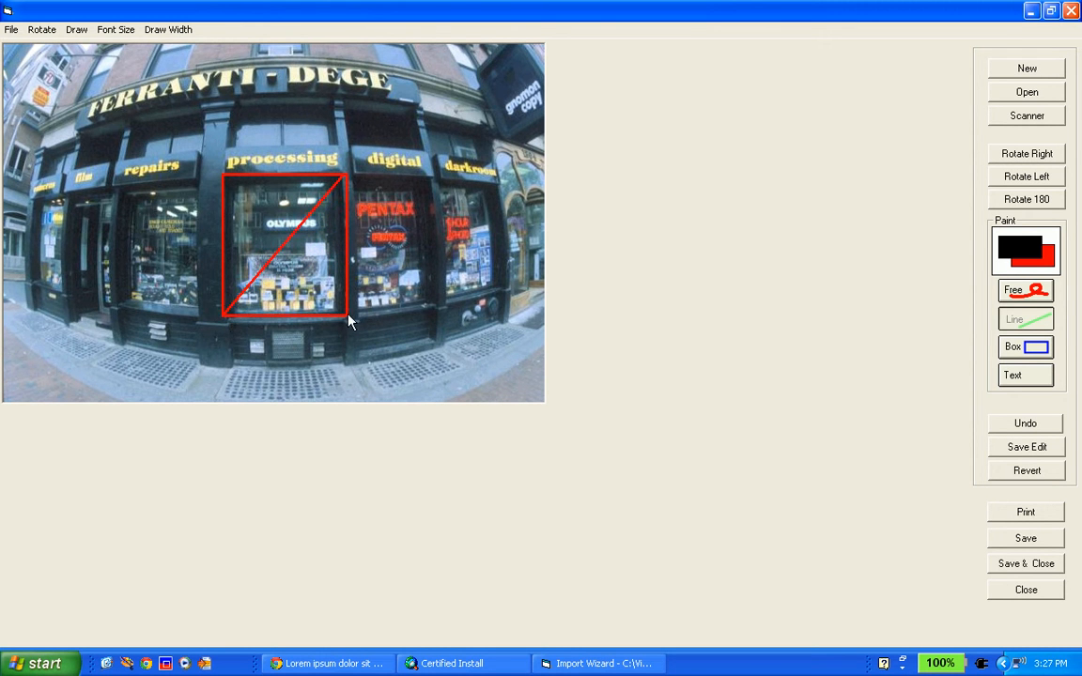
{"action": "left_click_drag", "start_coordinate": [336, 307], "coordinate": [323, 287]}
{"action": "left_click_drag", "start_coordinate": [221, 179], "coordinate": [221, 179]}
{"action": "left_click", "coordinate": [1003, 568]}
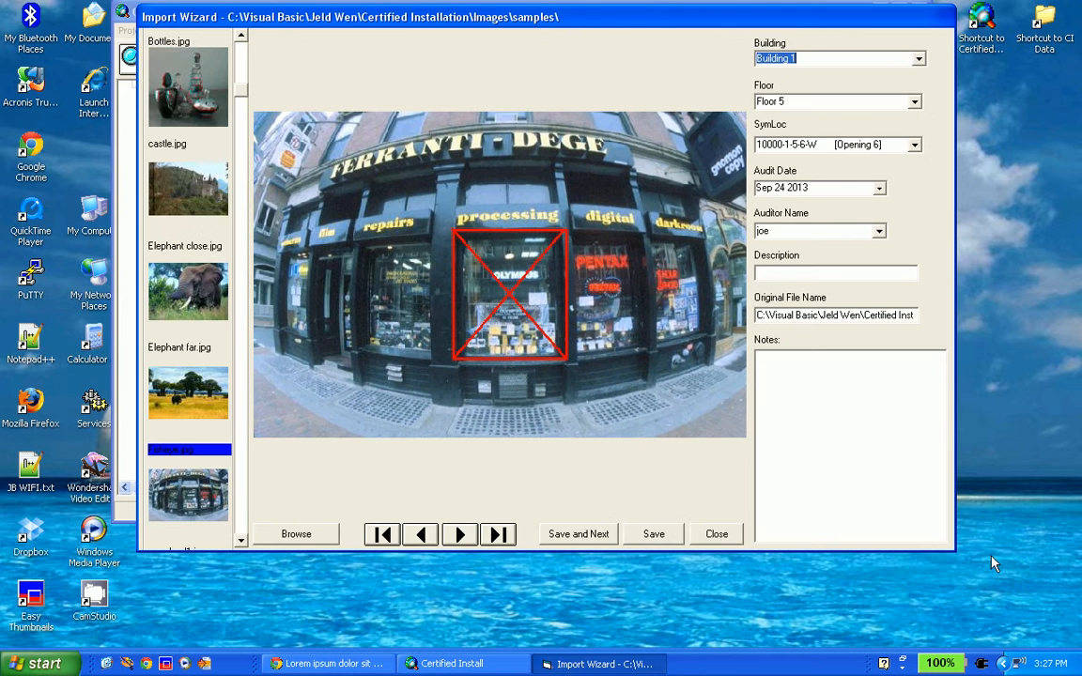
- Save the Fisheye.jpg audit with the description "Store" and close the Import Wizard
{"action": "left_click", "coordinate": [785, 275]}
{"action": "left_click", "coordinate": [588, 534]}
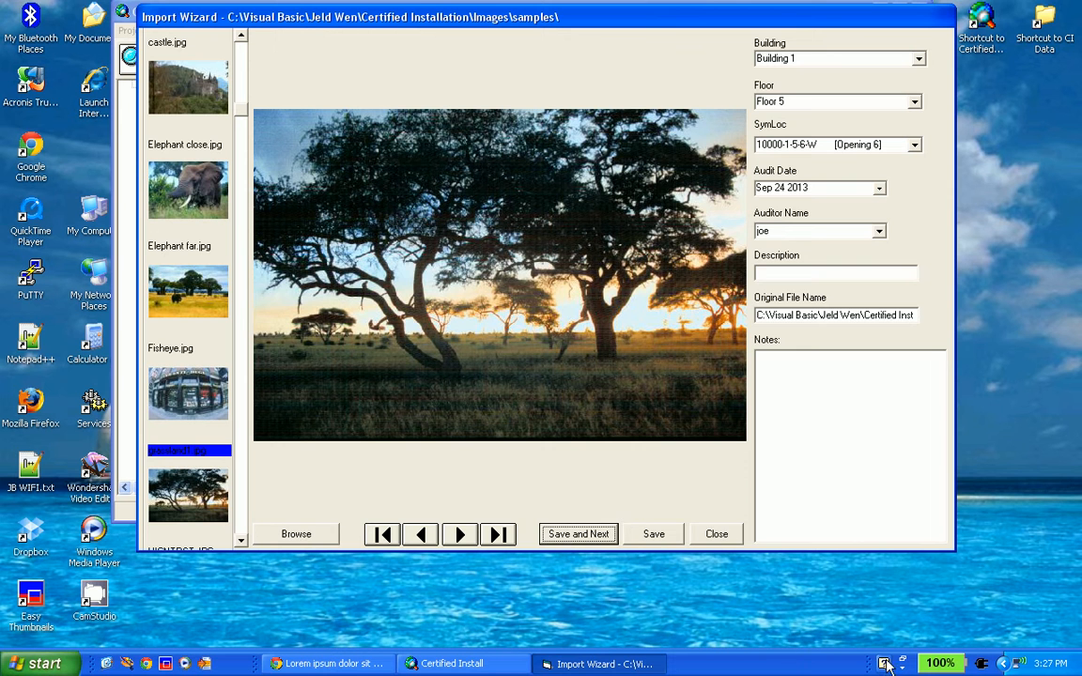
{"action": "left_click", "coordinate": [720, 534]}
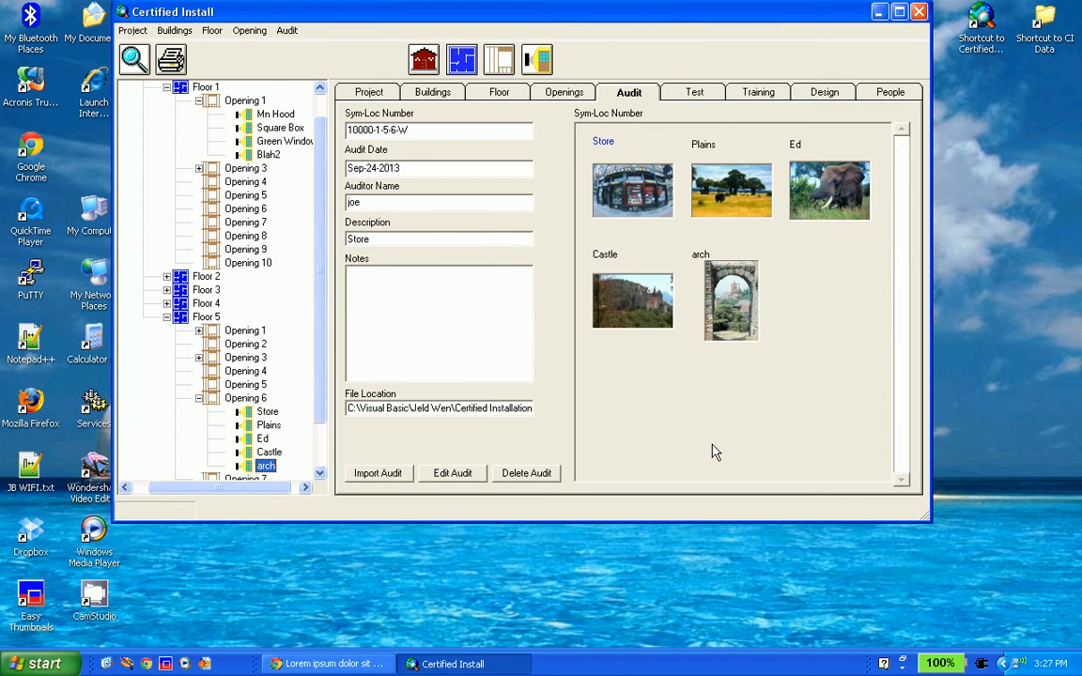
- Review the Opening 6 details, the Floor 5 plan, the Building 1 pictures and the project's plot plans
{"action": "left_click", "coordinate": [565, 97]}
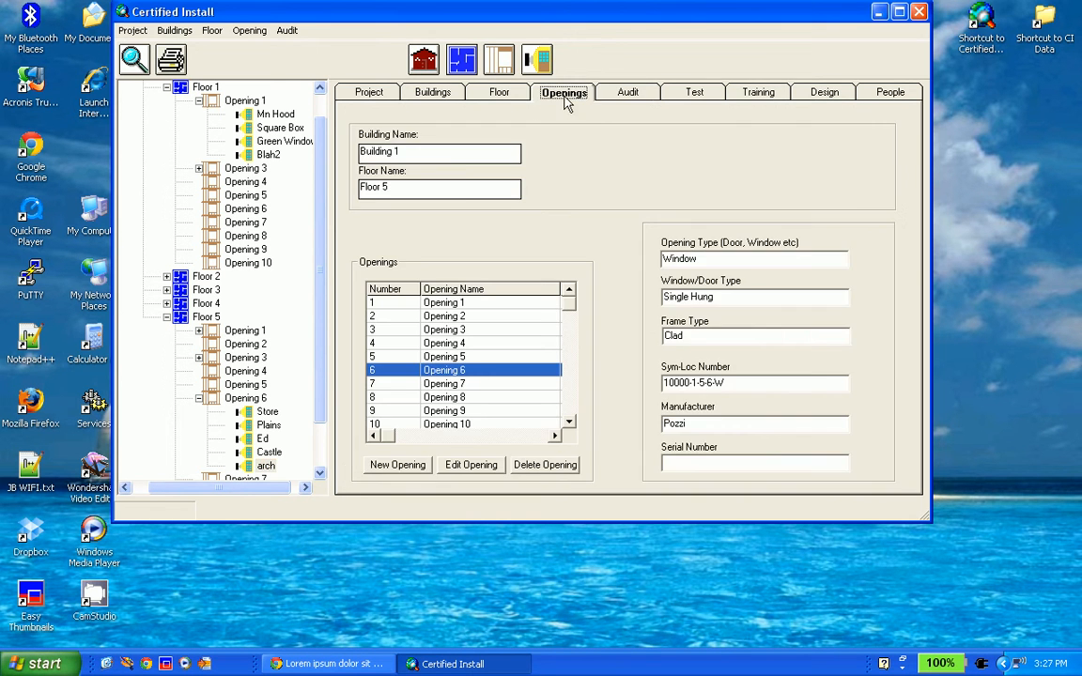
{"action": "left_click", "coordinate": [481, 92]}
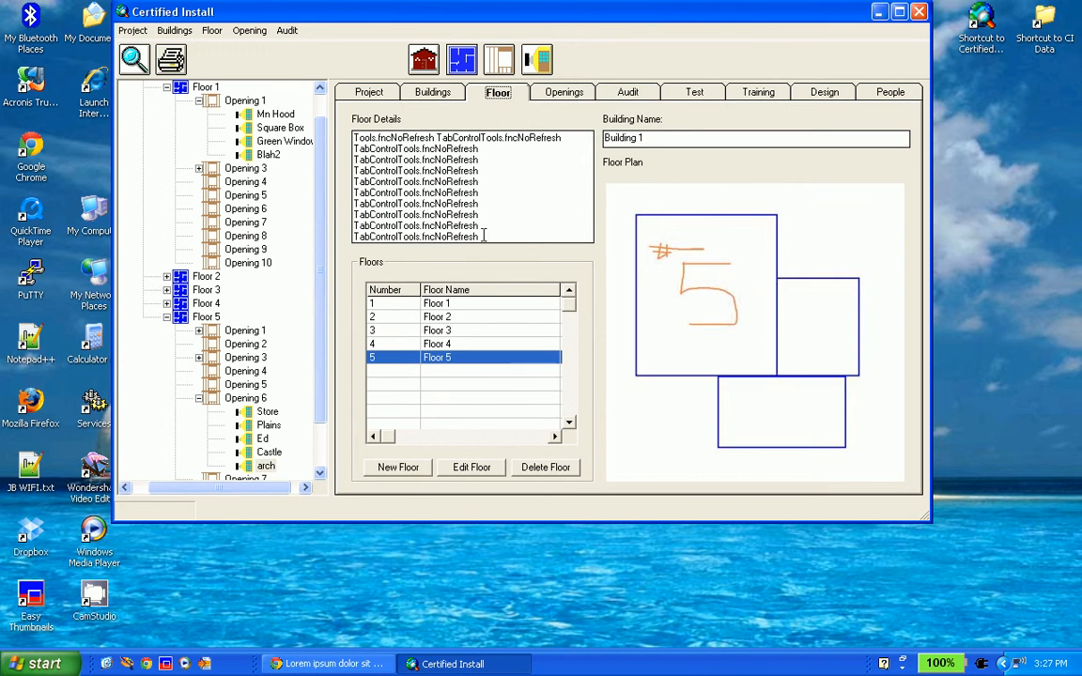
{"action": "left_click", "coordinate": [435, 94]}
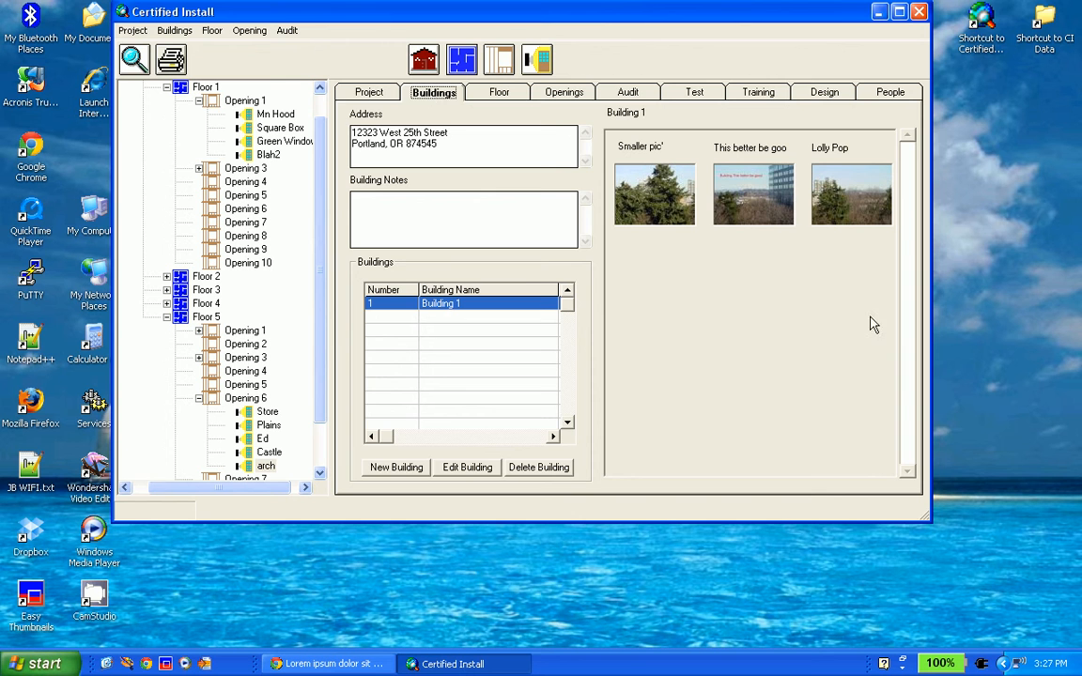
{"action": "left_click", "coordinate": [368, 92]}
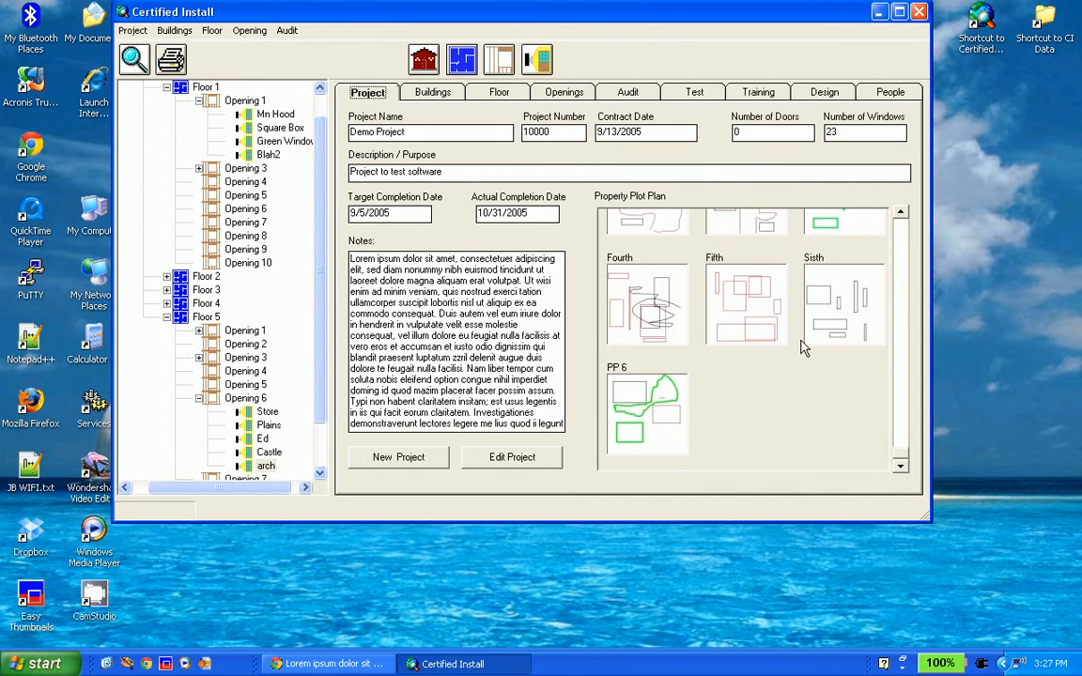